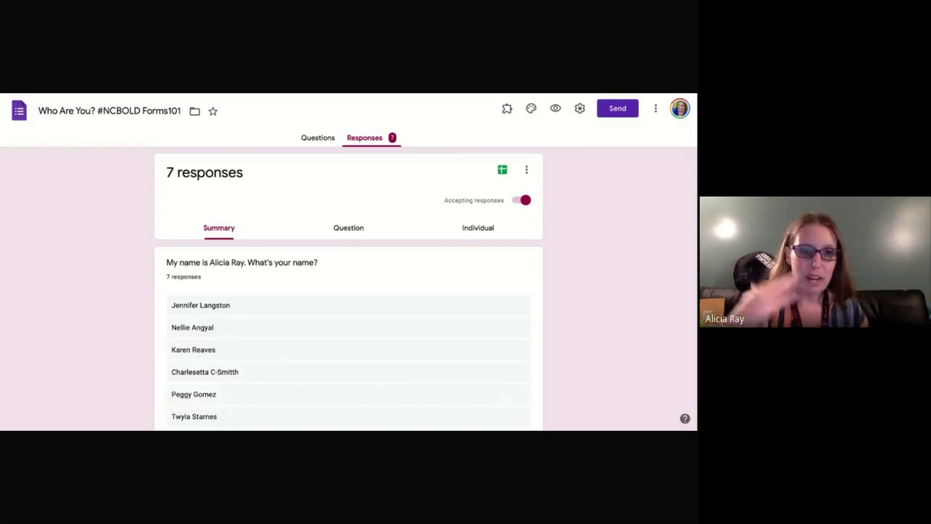
Step: Review the response summary for the name, Twitter handle and age group questions
scroll(510, 265, down, 2)
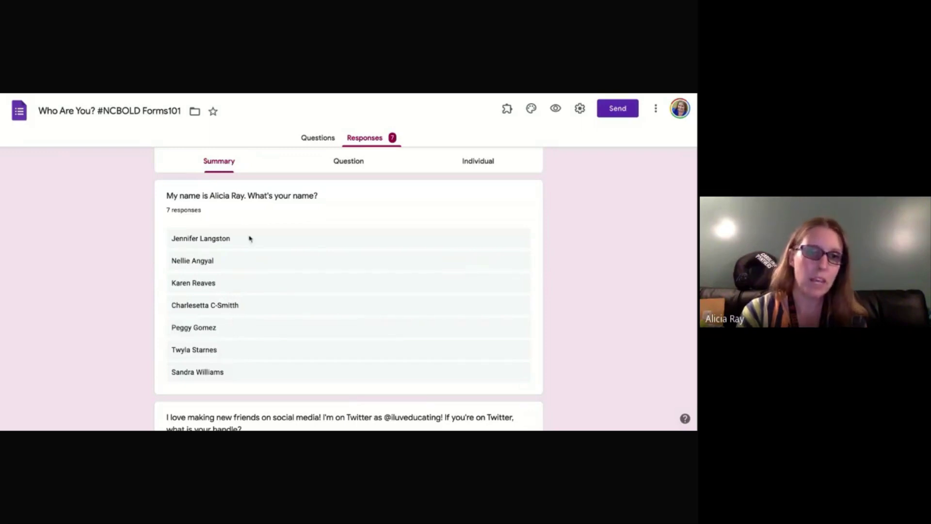
scroll(258, 305, down, 2)
scroll(258, 306, up, 1)
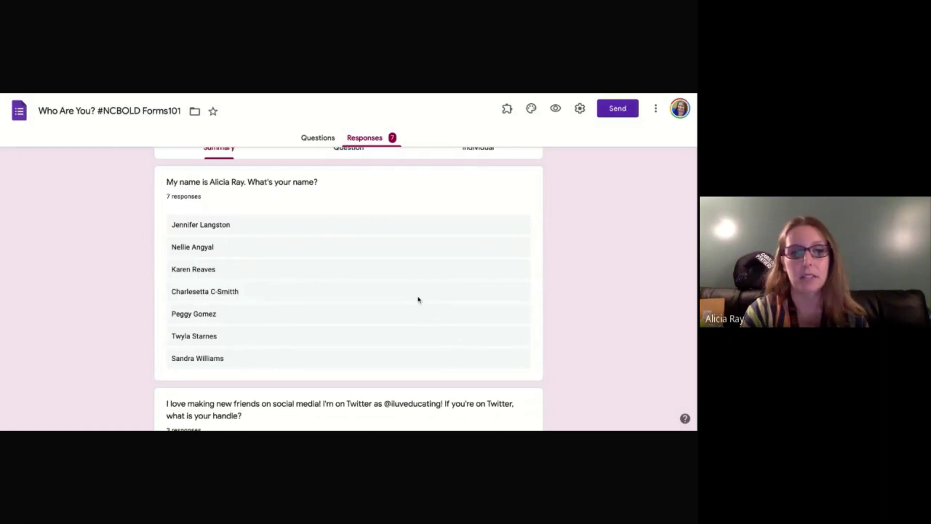
scroll(418, 299, down, 1)
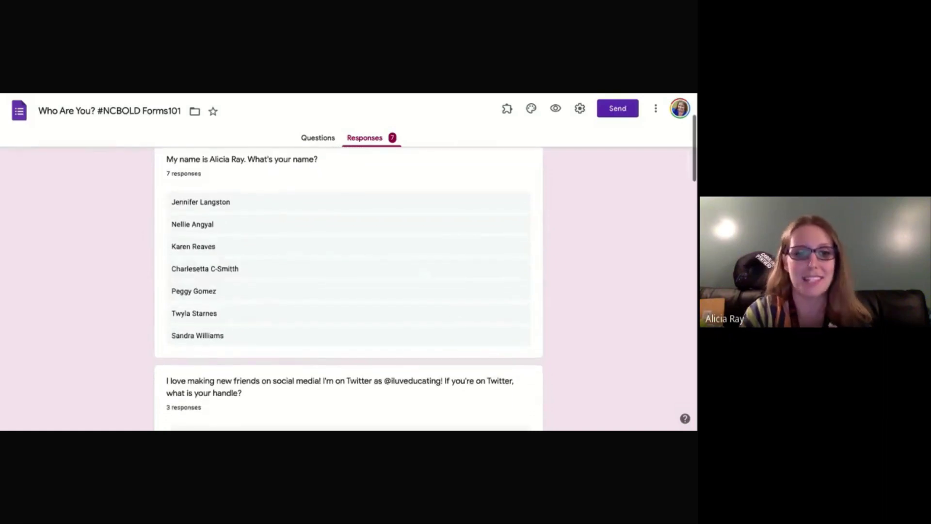
scroll(418, 299, up, 1)
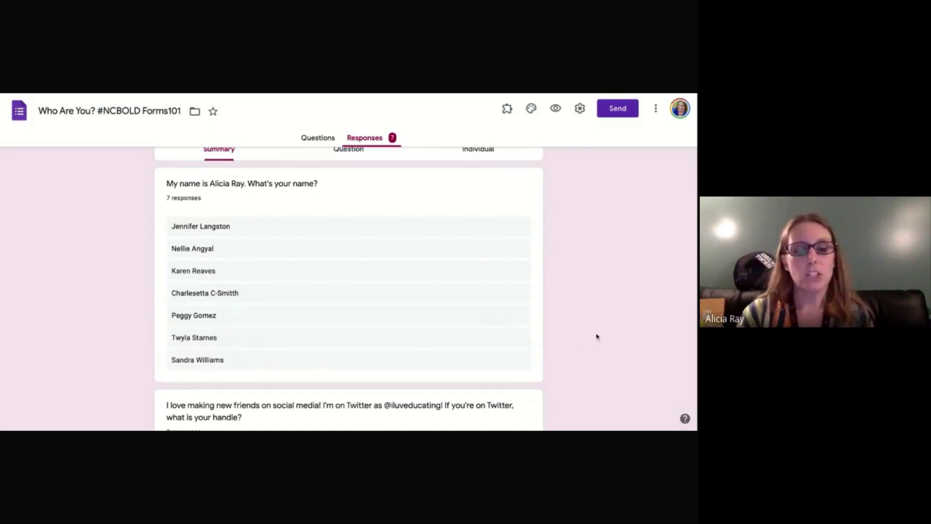
scroll(596, 335, down, 3)
scroll(596, 335, down, 1)
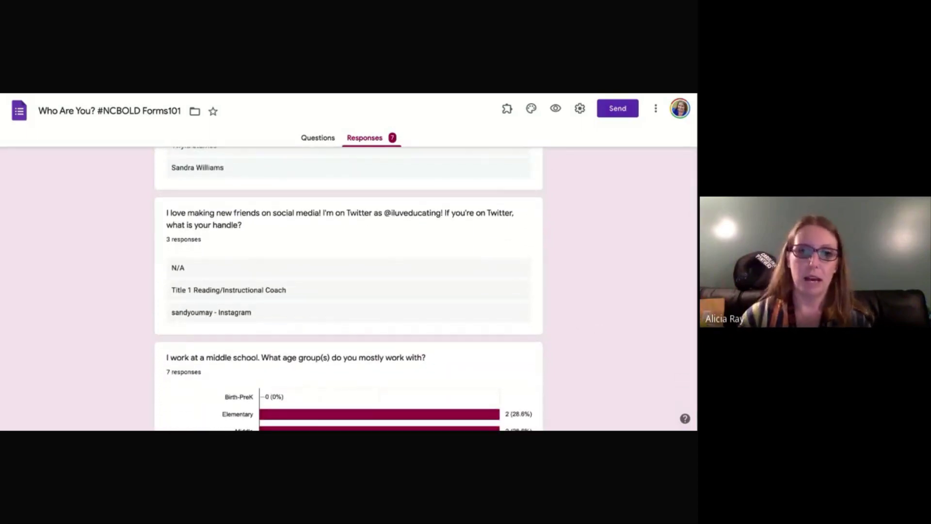
scroll(597, 334, down, 2)
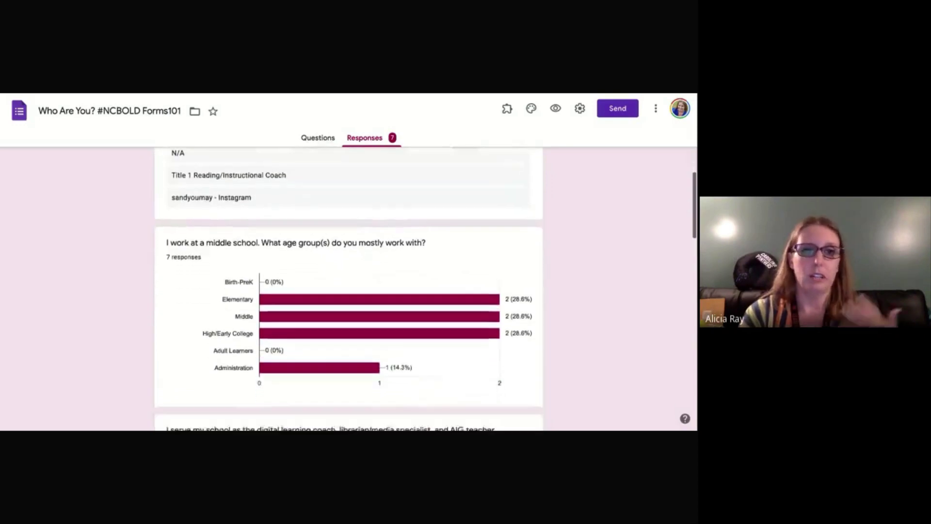
scroll(596, 334, down, 2)
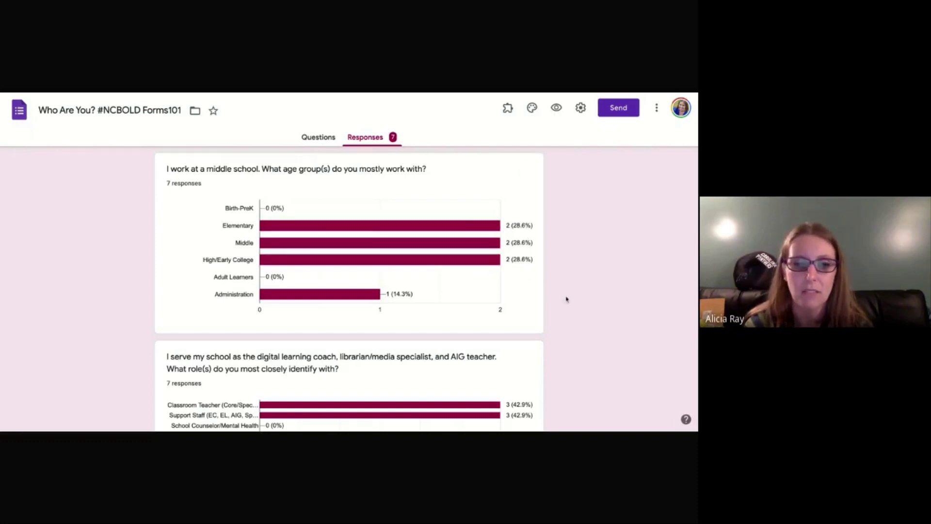
Step: Examine the chart of roles respondents identify with, including the Support Staff and Instructional Coach bars
scroll(567, 299, down, 3)
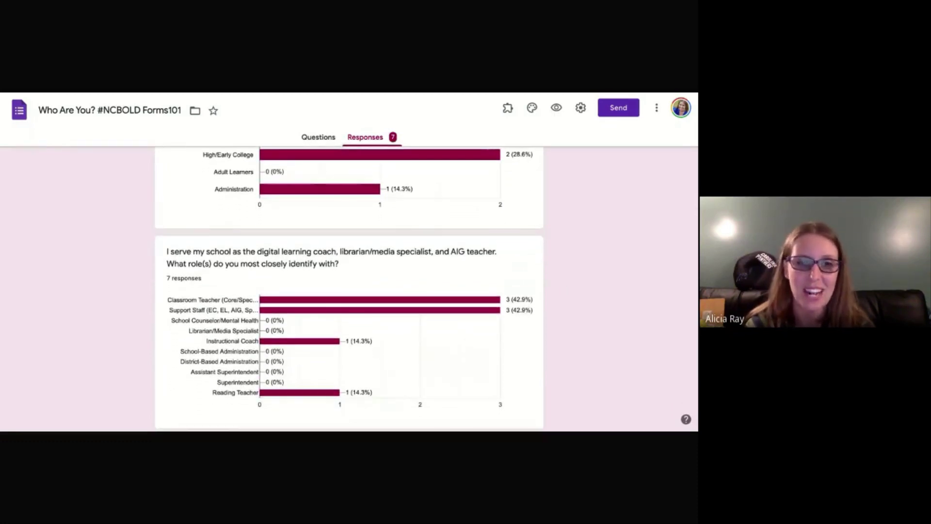
scroll(349, 289, down, 1)
scroll(349, 289, down, 1)
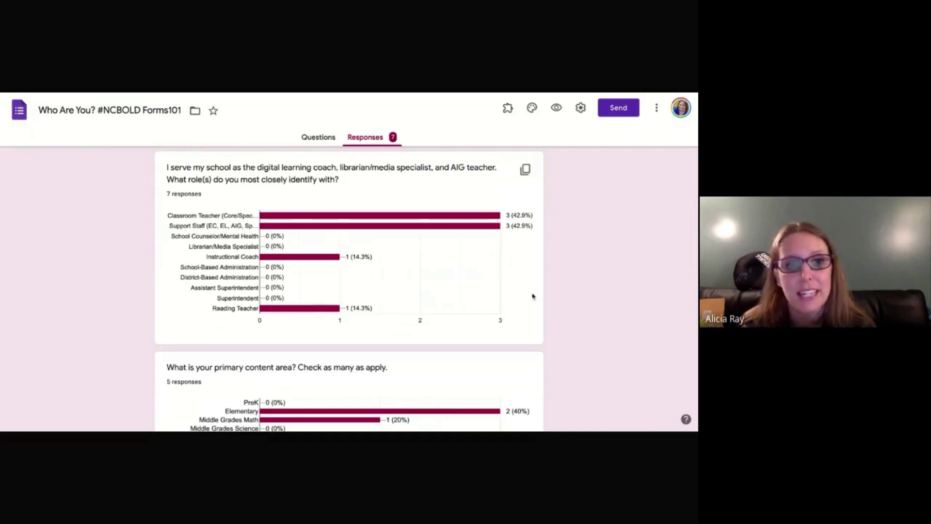
mouse_move(415, 220)
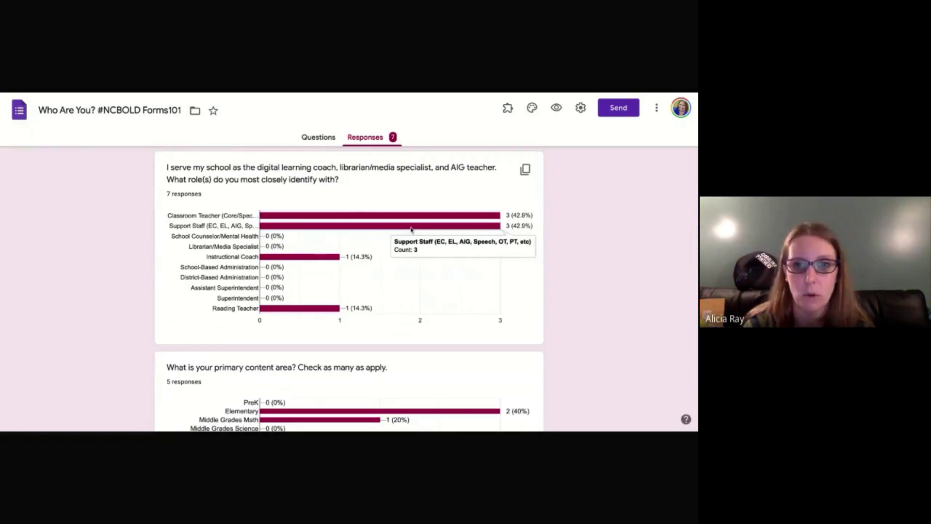
mouse_move(333, 260)
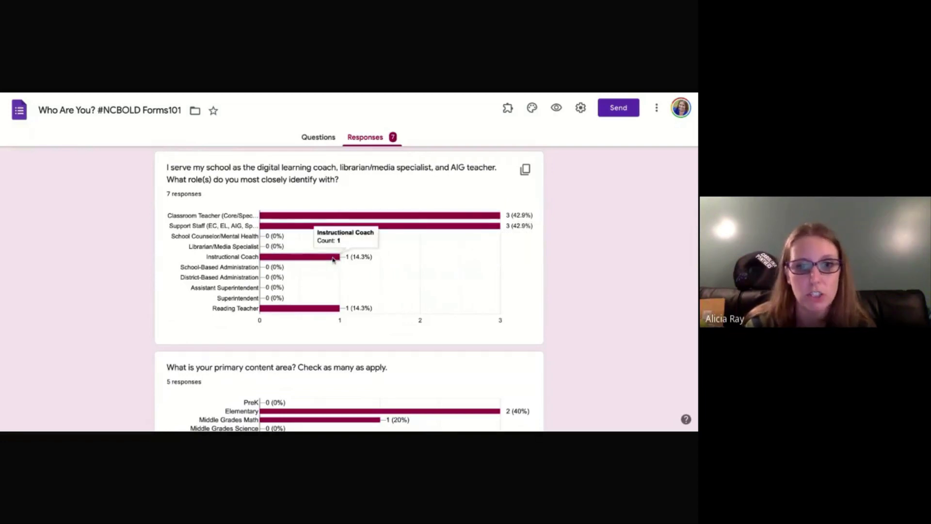
mouse_move(323, 312)
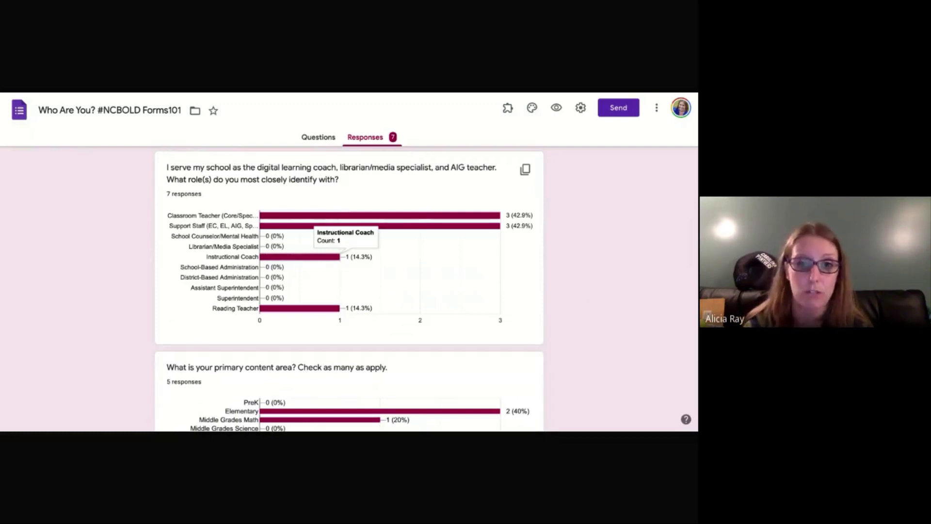
mouse_move(300, 229)
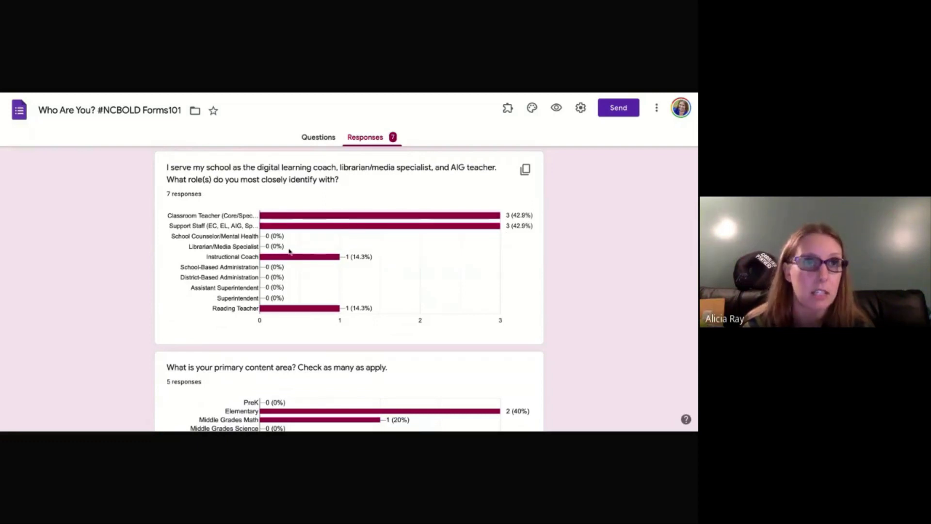
mouse_move(290, 257)
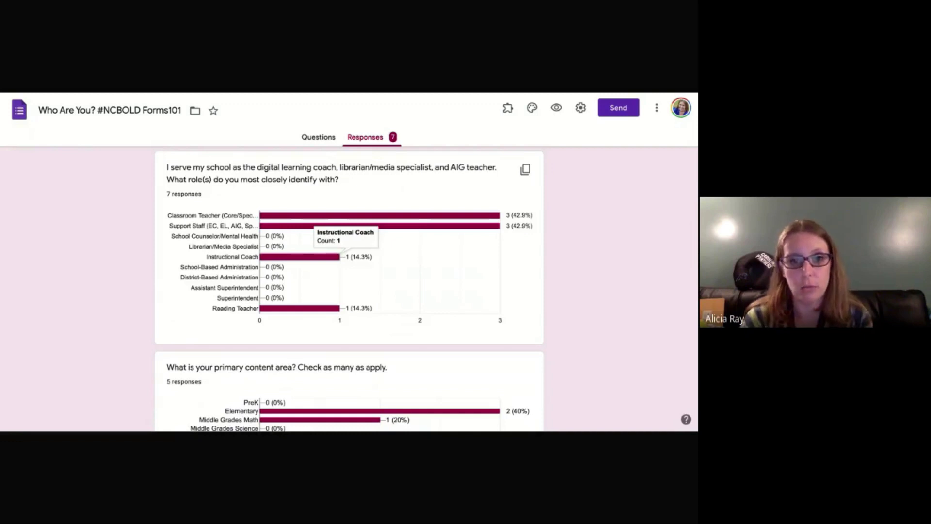
Step: Review the response charts for primary content area, experience creating Google Forms and years of experience in education
scroll(349, 291, down, 1)
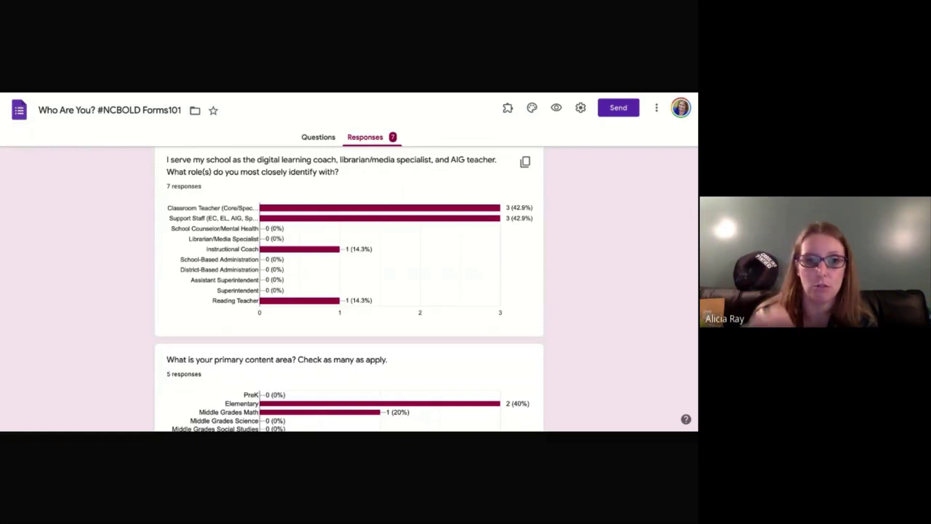
scroll(349, 291, down, 3)
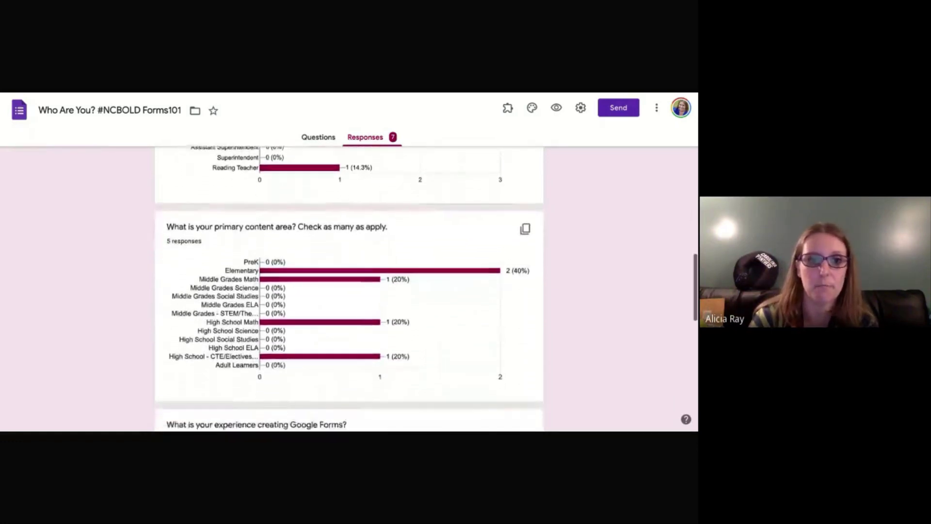
scroll(349, 290, down, 2)
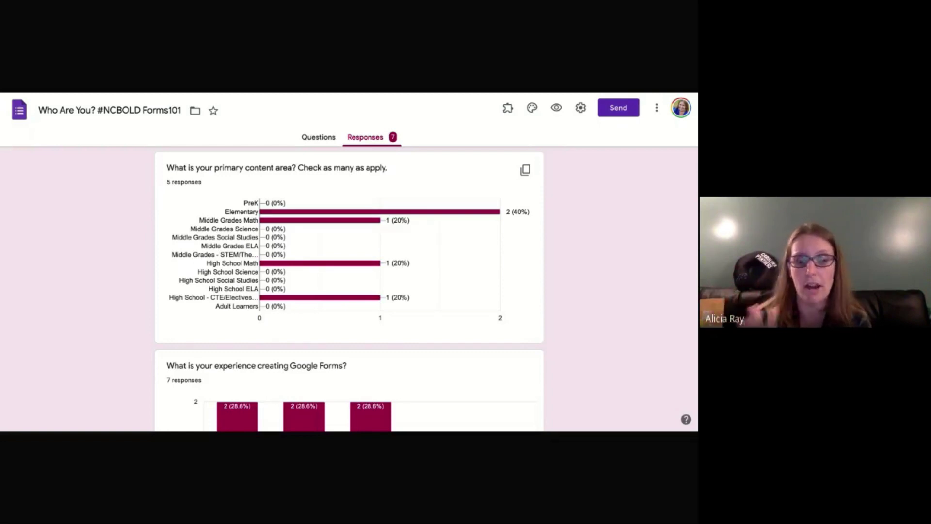
scroll(349, 289, down, 3)
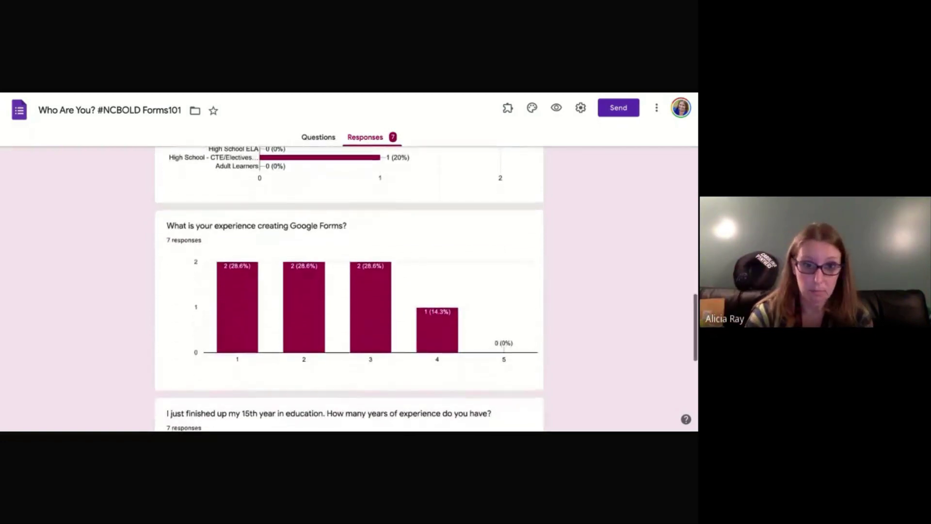
scroll(349, 288, down, 3)
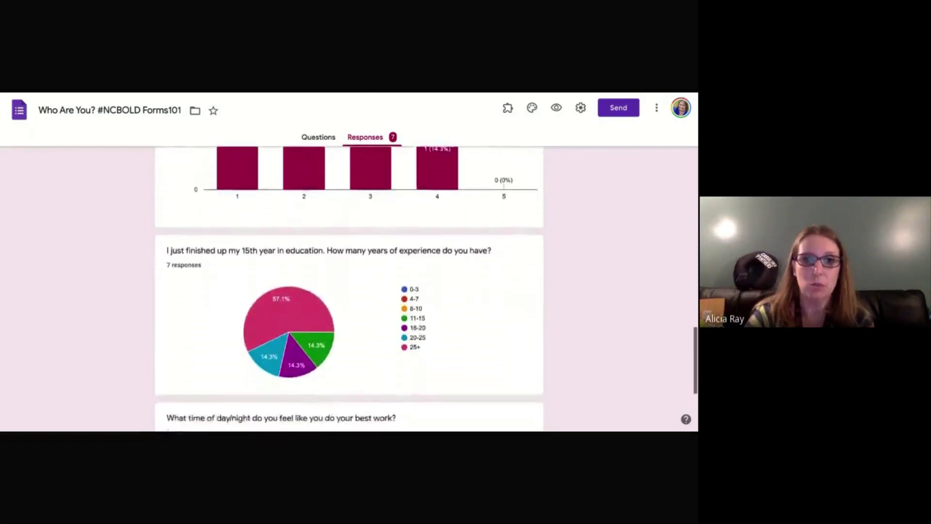
scroll(291, 271, down, 1)
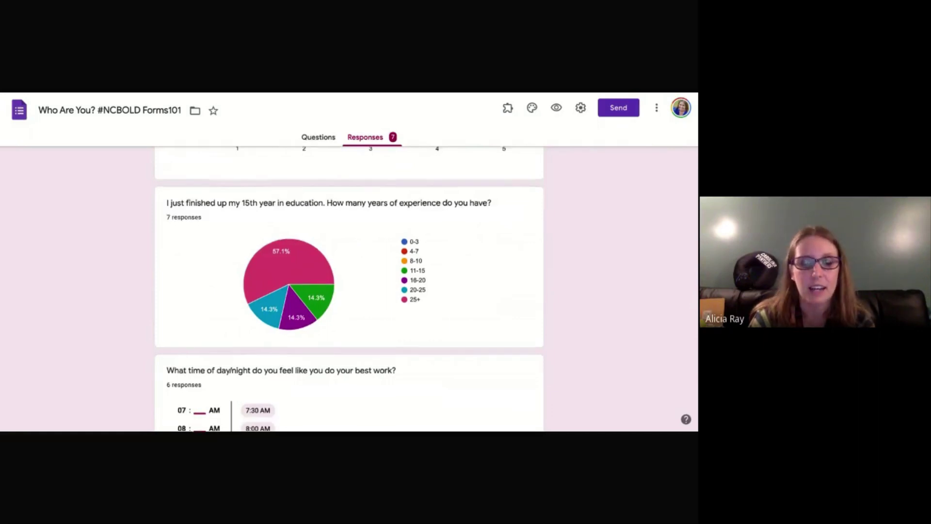
scroll(20, 272, up, 1)
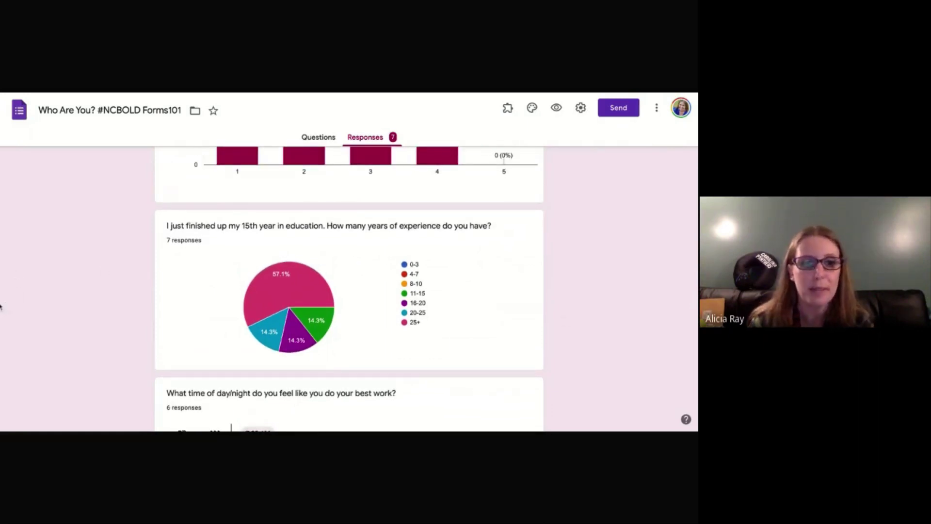
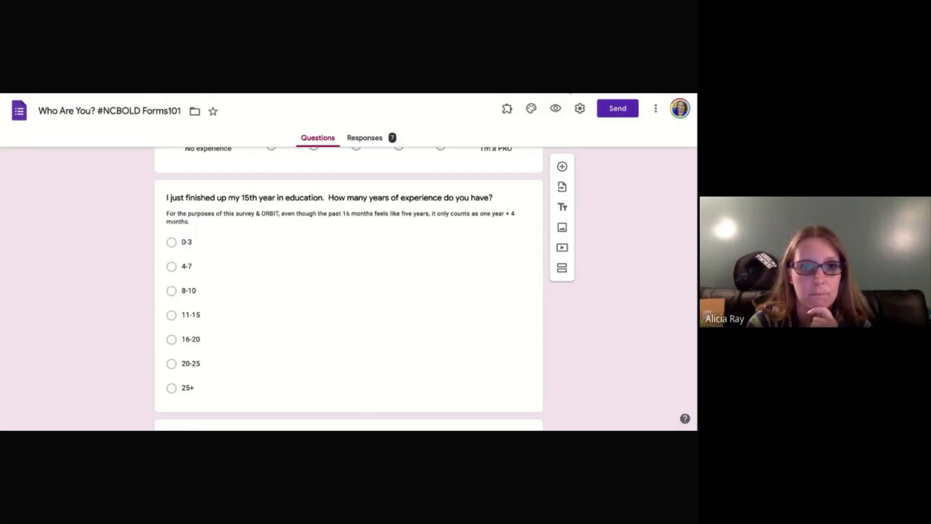
Step: Look through the form preview as far as the question on years of experience in education
scroll(605, 271, down, 6)
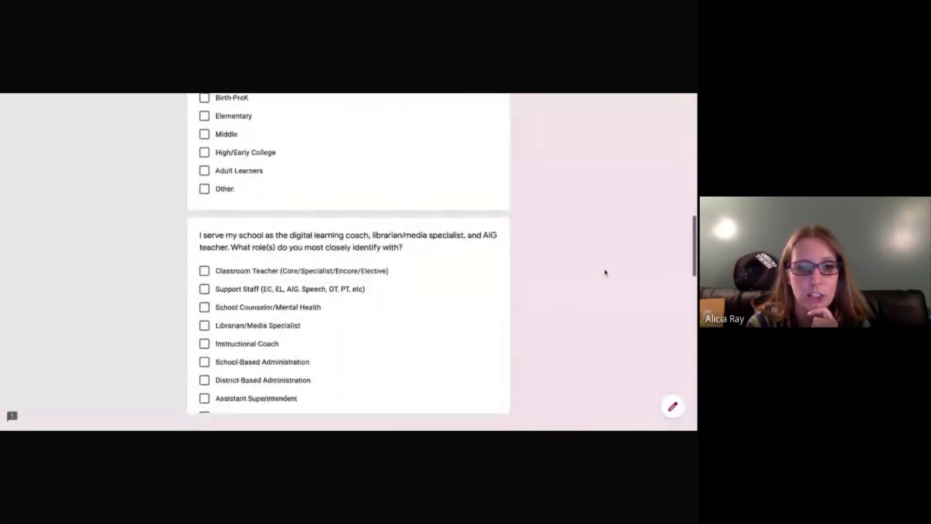
scroll(605, 272, down, 10)
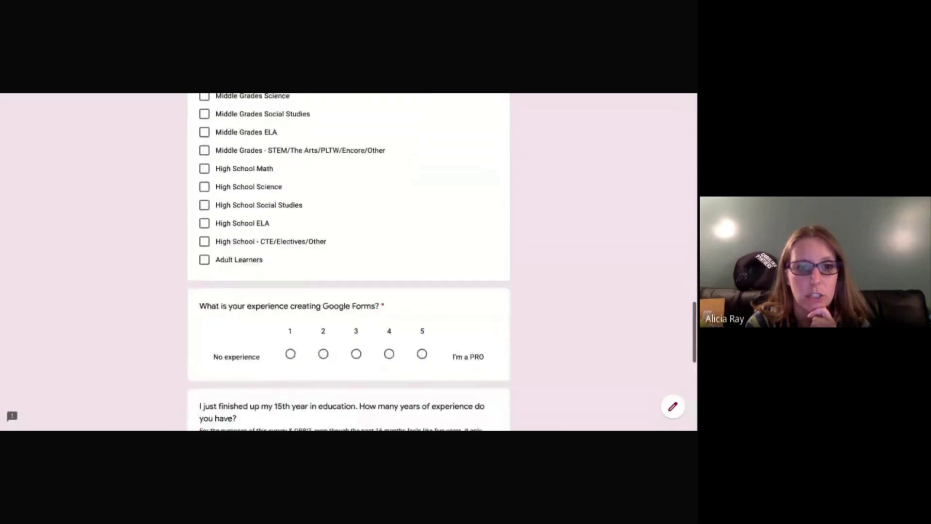
scroll(605, 272, down, 2)
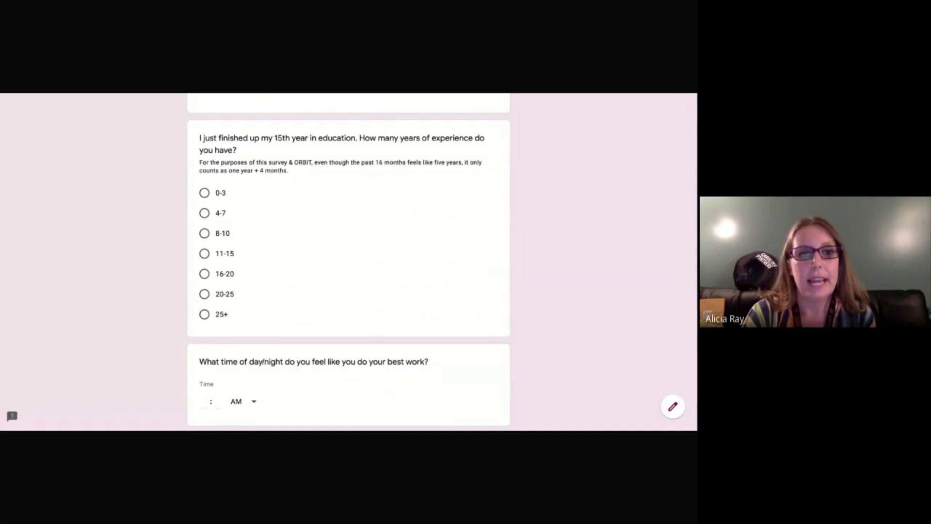
Step: Return to the form editor and change the years-of-experience question type to Dropdown
key(ctrl+shift+Tab)
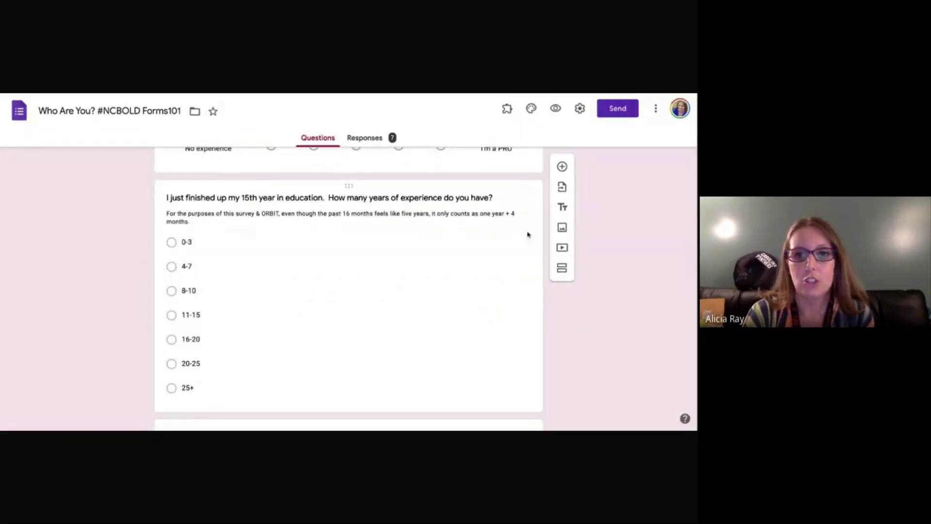
click(522, 254)
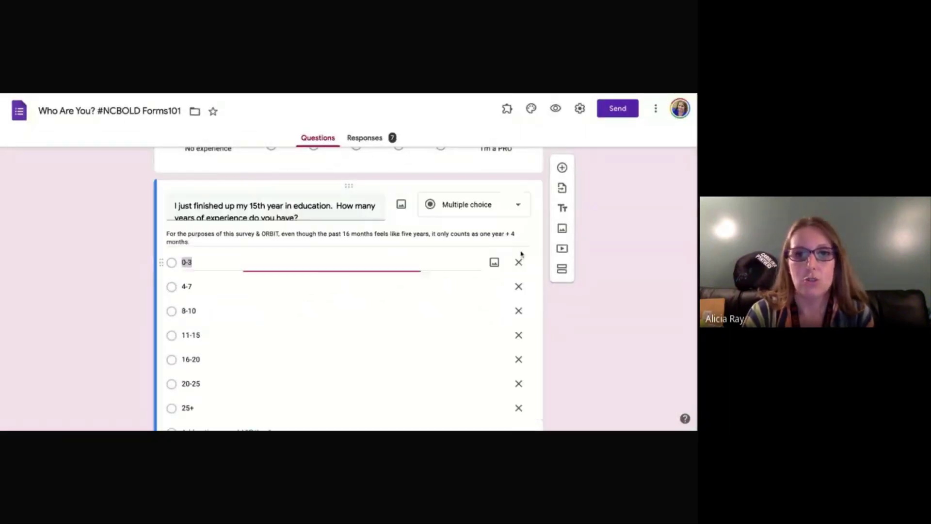
click(480, 208)
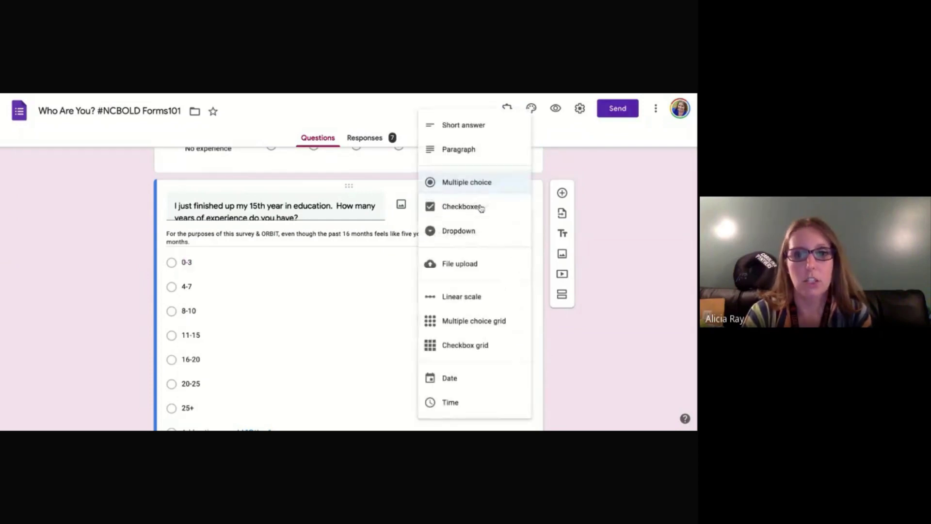
click(470, 231)
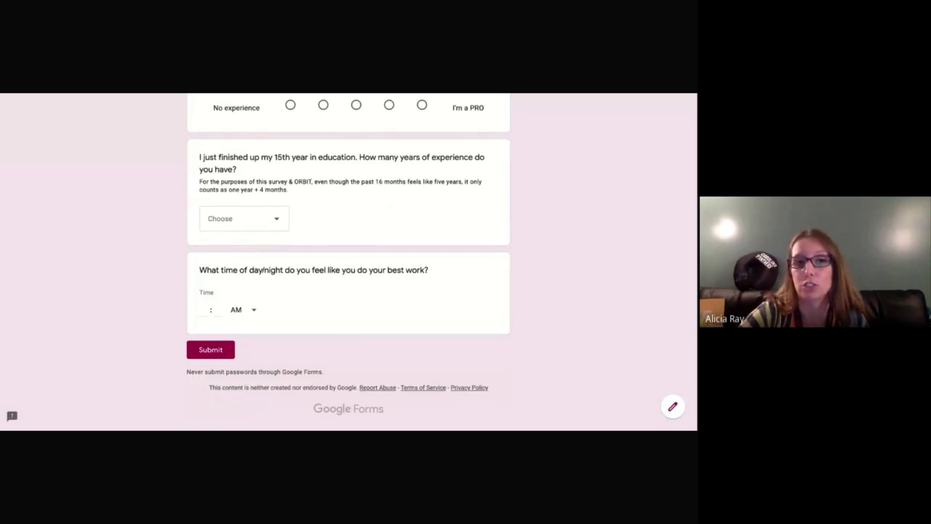
Step: Inspect the answer choices of the years-of-experience dropdown in the form preview, then close the preview
click(283, 225)
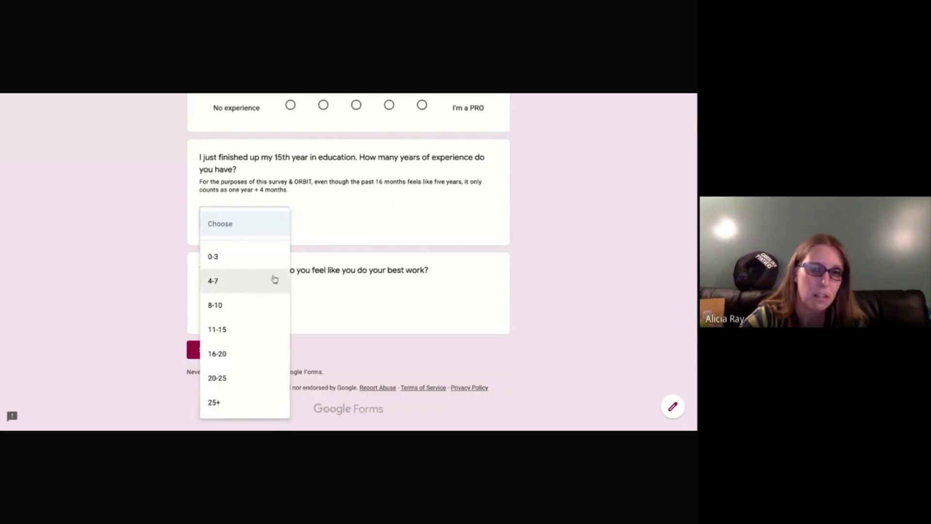
click(316, 223)
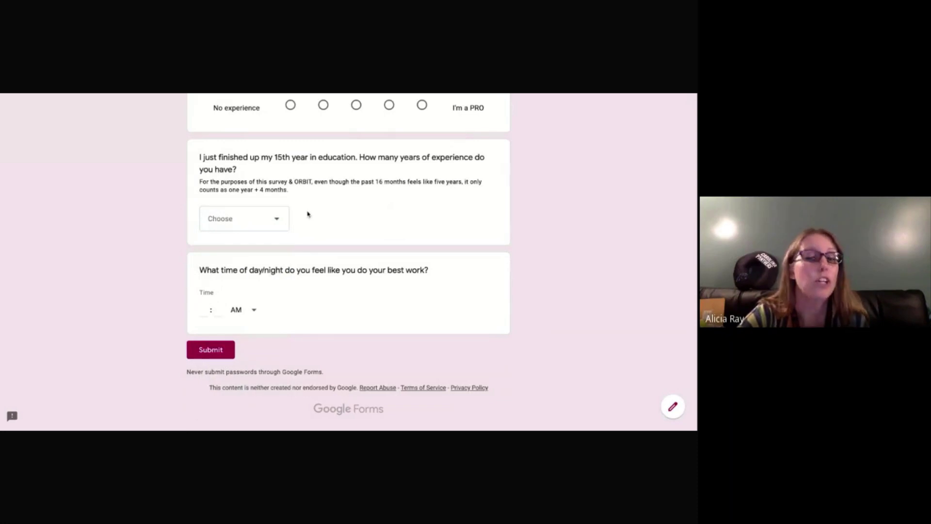
click(277, 221)
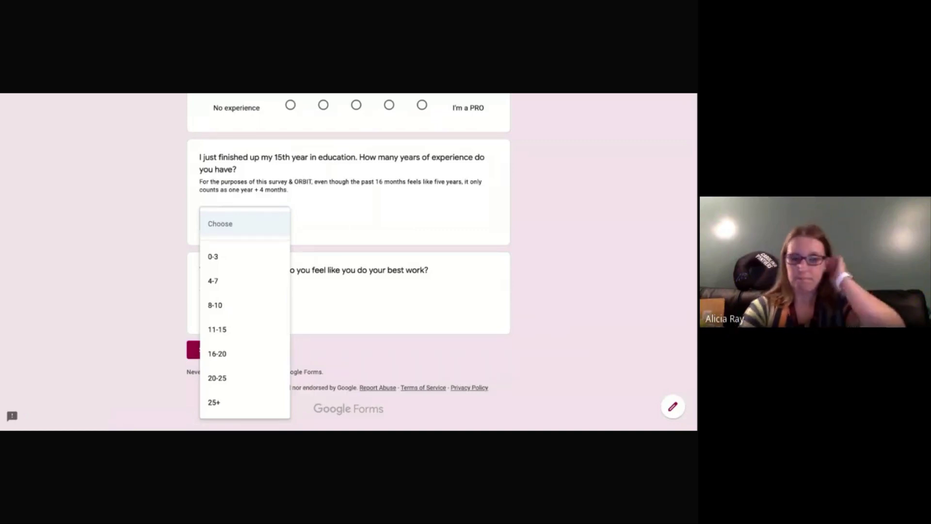
key(ctrl+w)
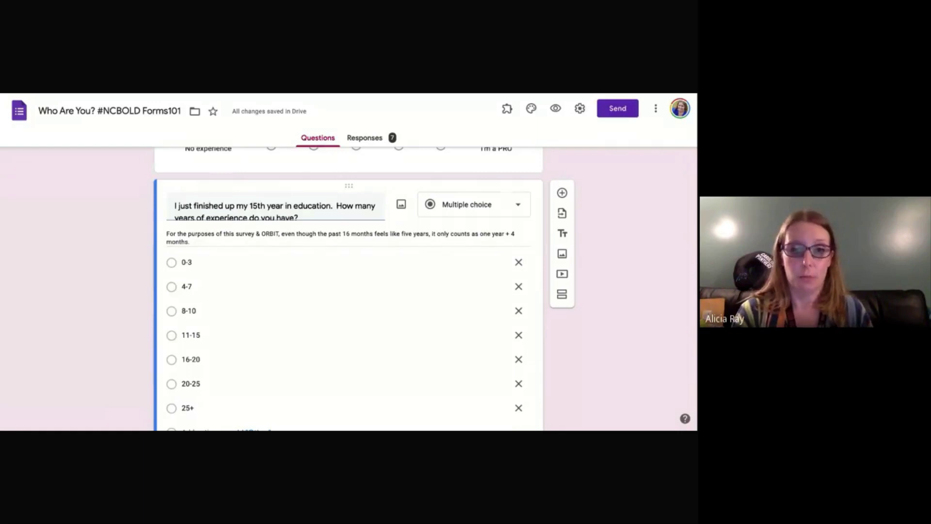
Step: Examine the available question types for the years-of-experience question, then look through the rest of the form up to its header
click(517, 207)
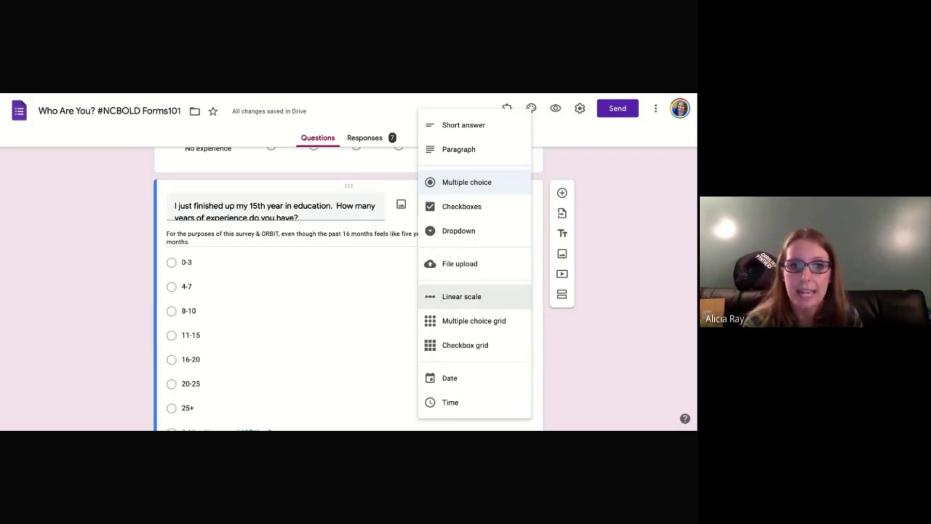
scroll(343, 206, up, 3)
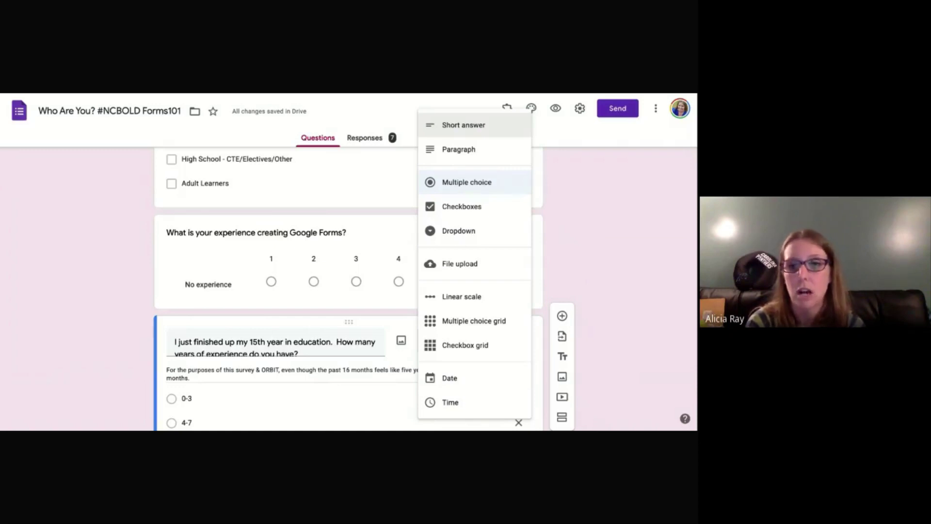
click(619, 266)
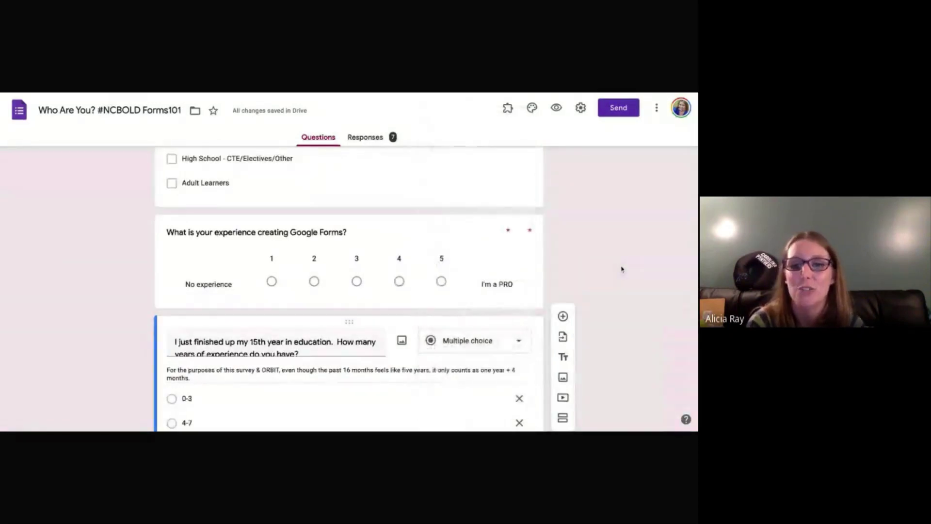
scroll(622, 268, down, 2)
scroll(622, 269, down, 1)
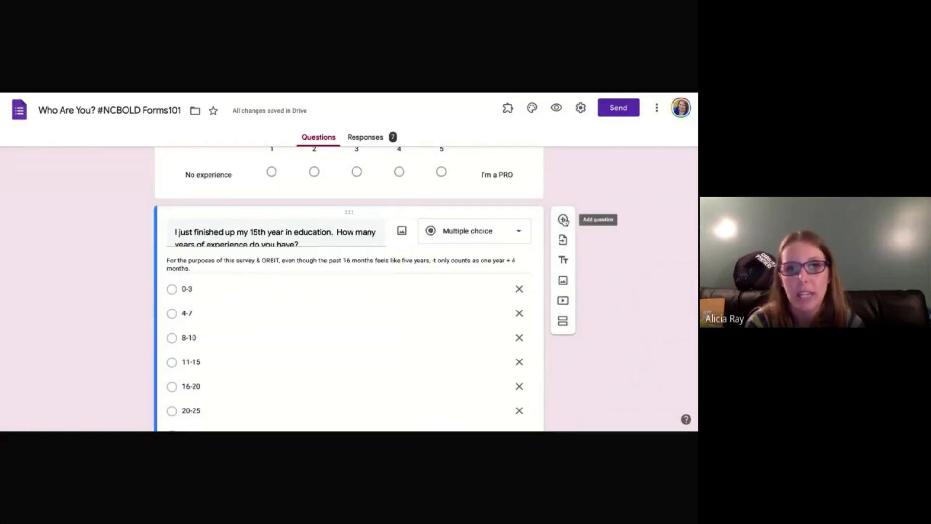
scroll(563, 221, down, 5)
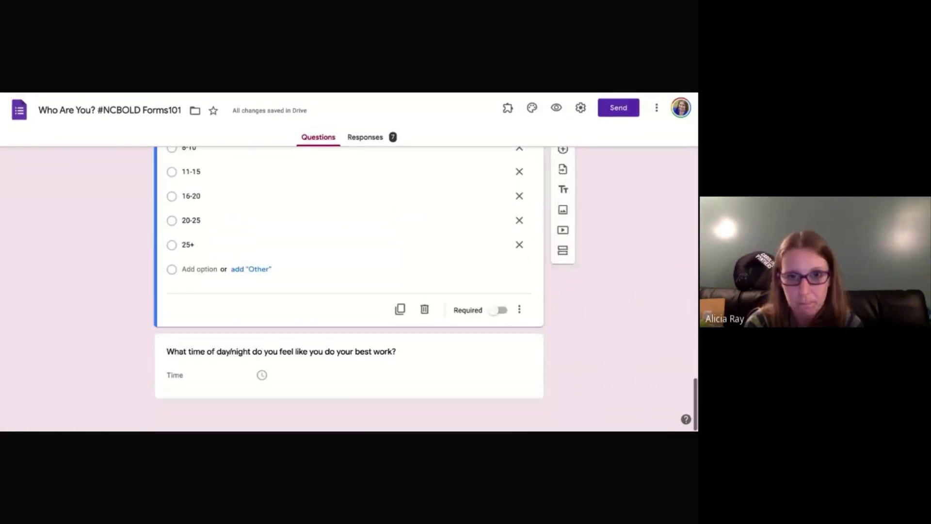
scroll(564, 209, up, 1)
scroll(563, 209, up, 10)
scroll(349, 183, up, 15)
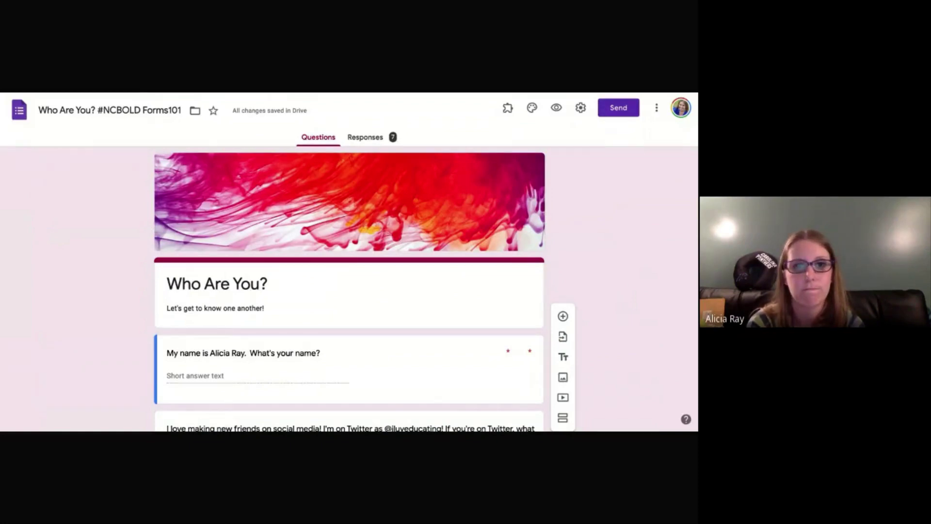
Step: Switch to Google Drive and create a new blank Google Form from the Google Forms 101 folder
key(ctrl+Tab)
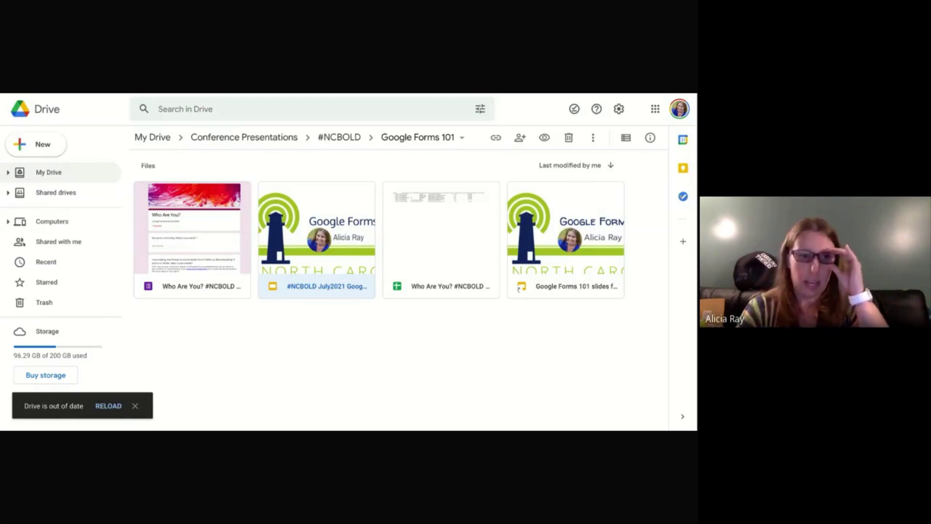
click(38, 148)
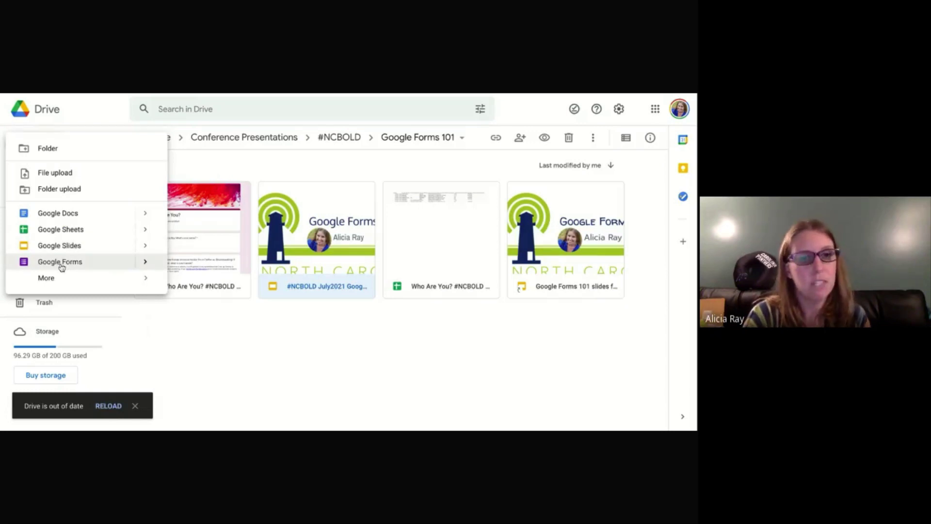
key(Escape)
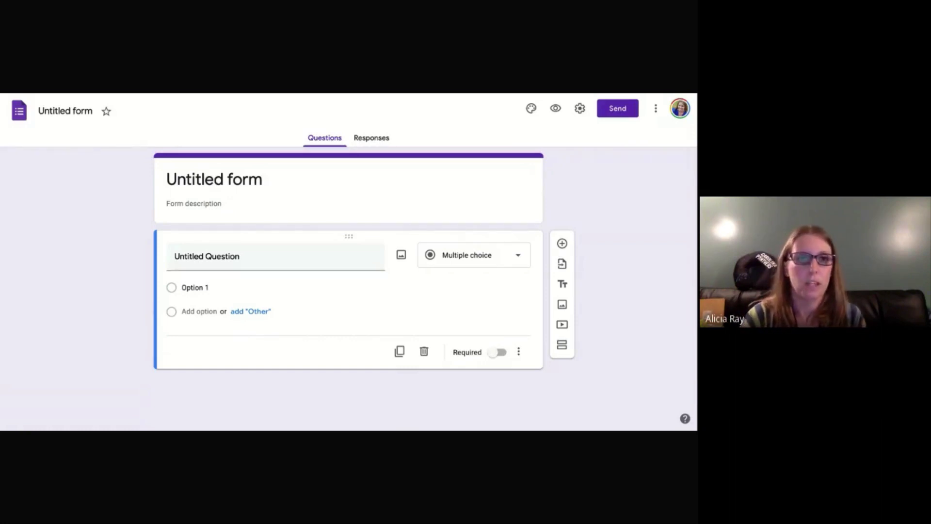
Step: Title the form and its file "Test Form" and add the description "Instructions for completing form"
click(229, 177)
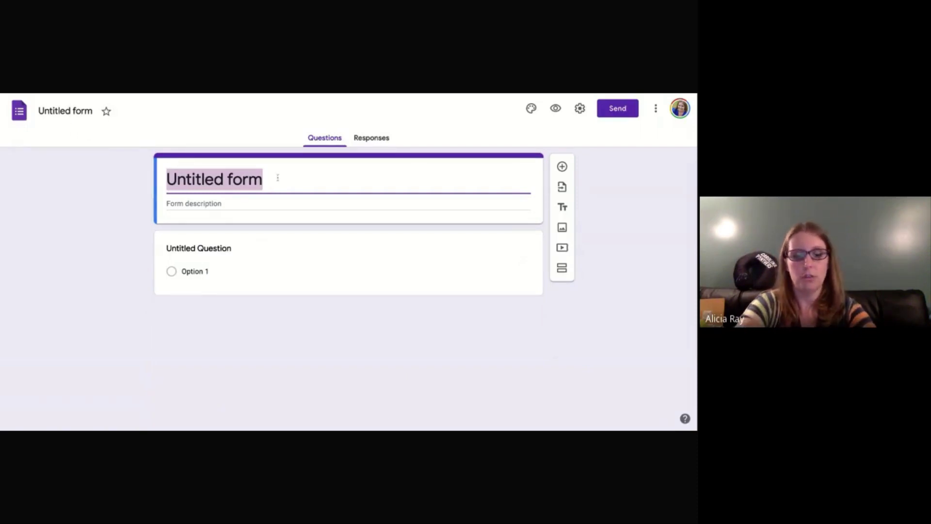
text(Test Form)
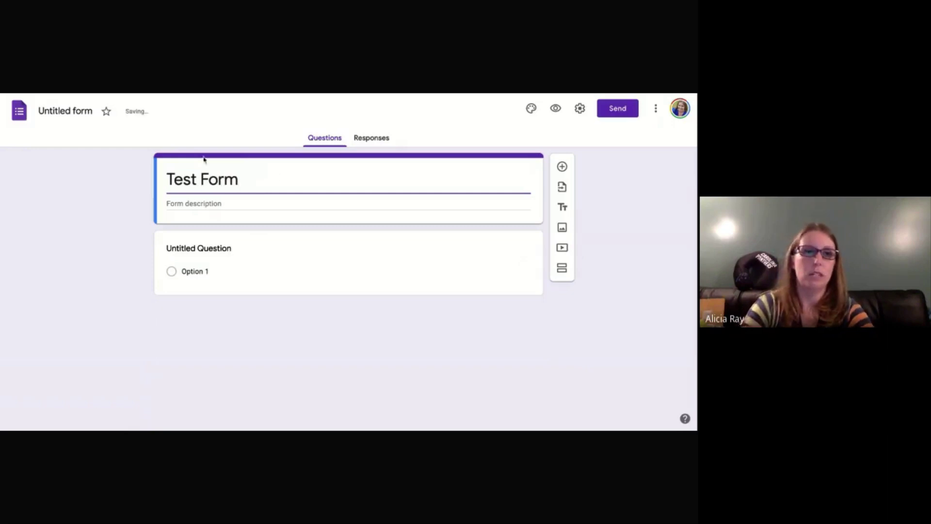
click(61, 112)
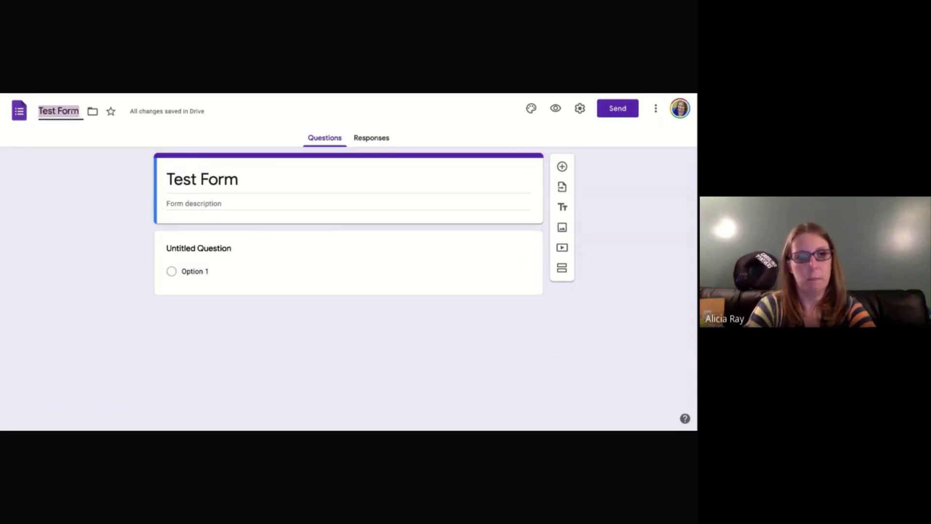
click(192, 204)
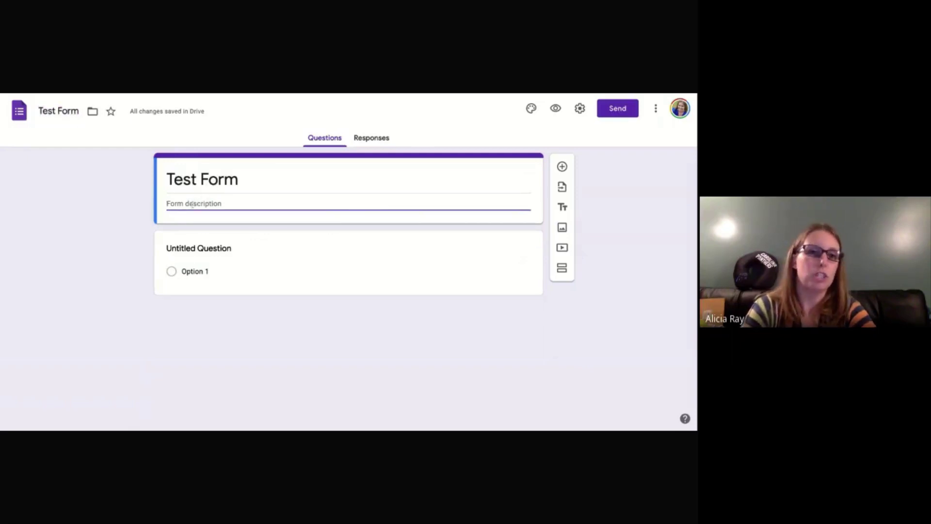
text(Ins)
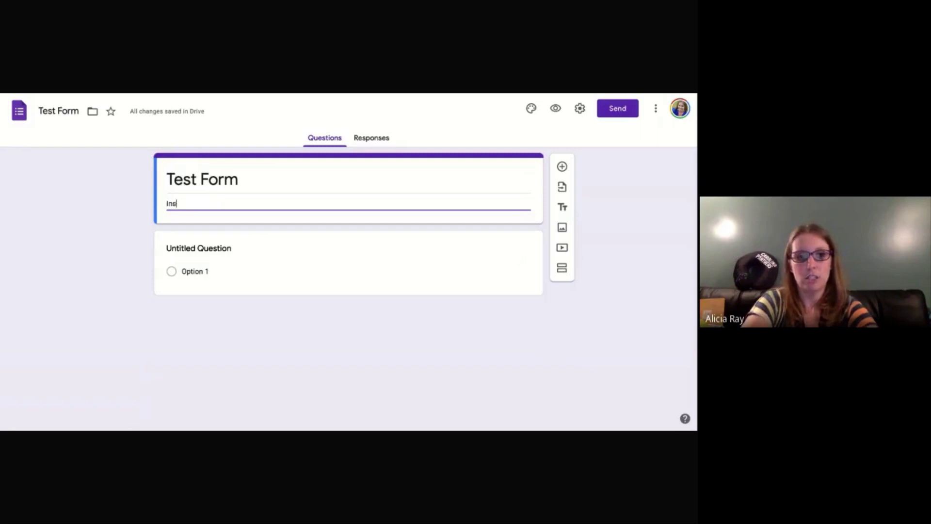
text(tructions for completing form)
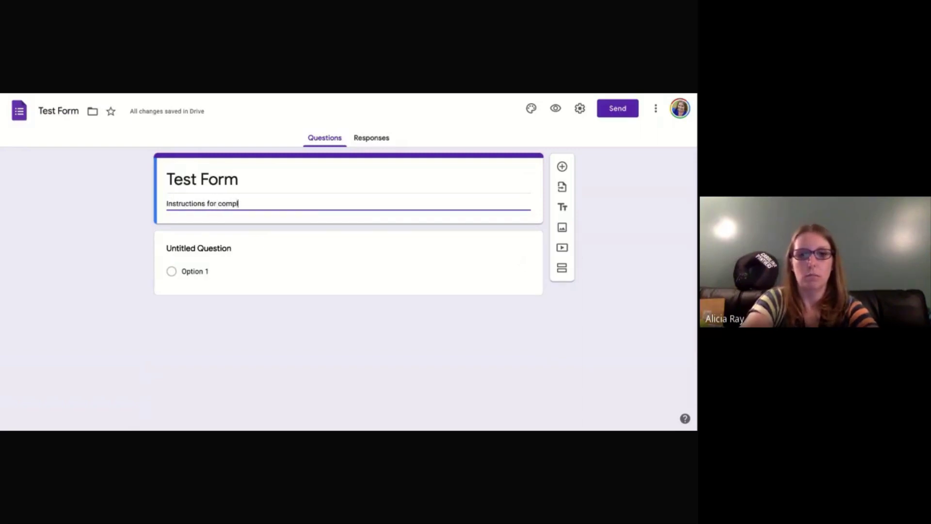
Step: Title the first question "Name" and add a second question titled "Teacher"
click(205, 247)
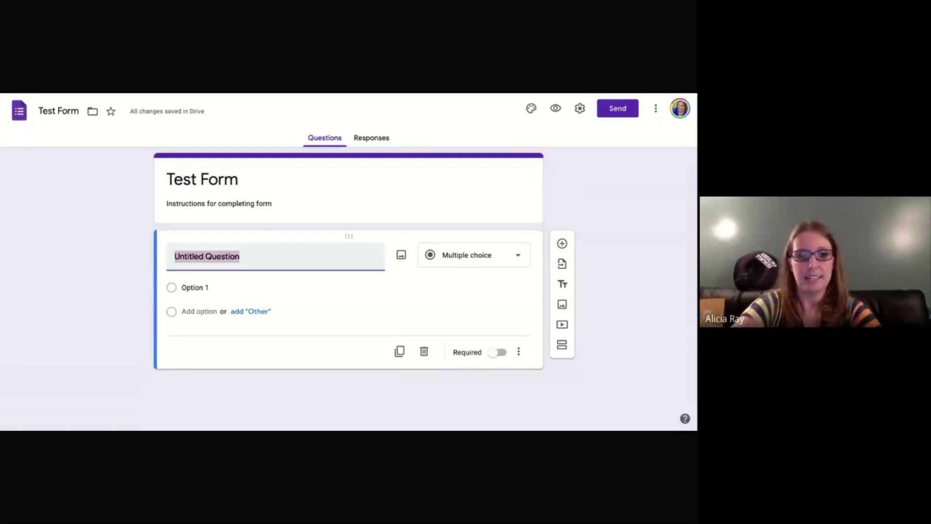
text(Name)
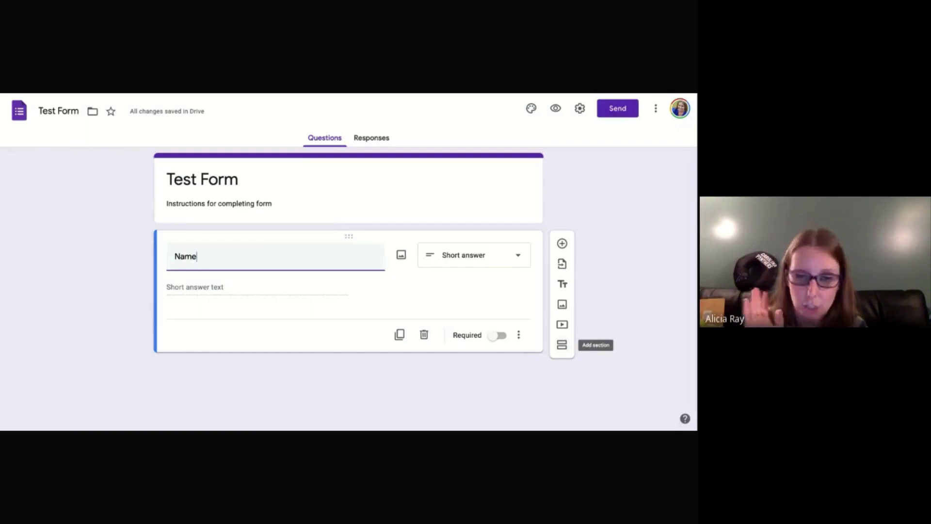
click(561, 245)
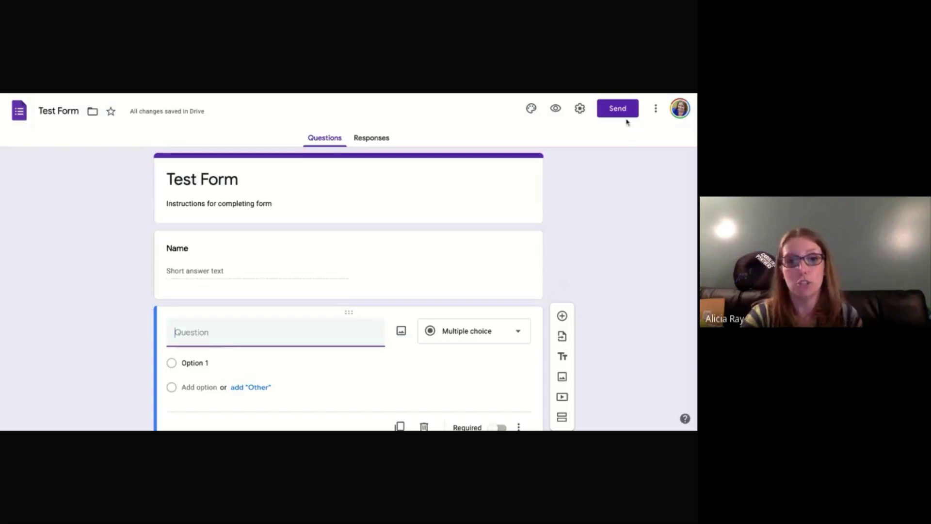
text(PLC)
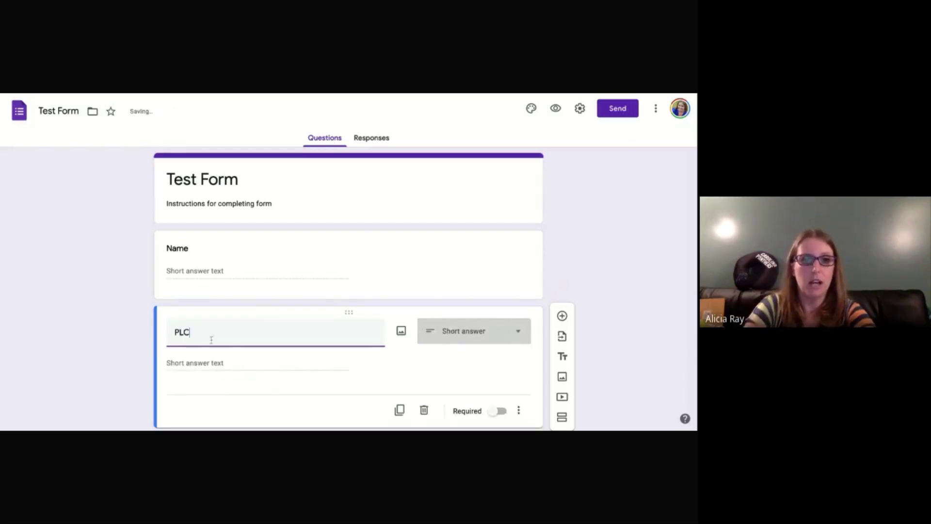
double_click(202, 337)
text(Teacher)
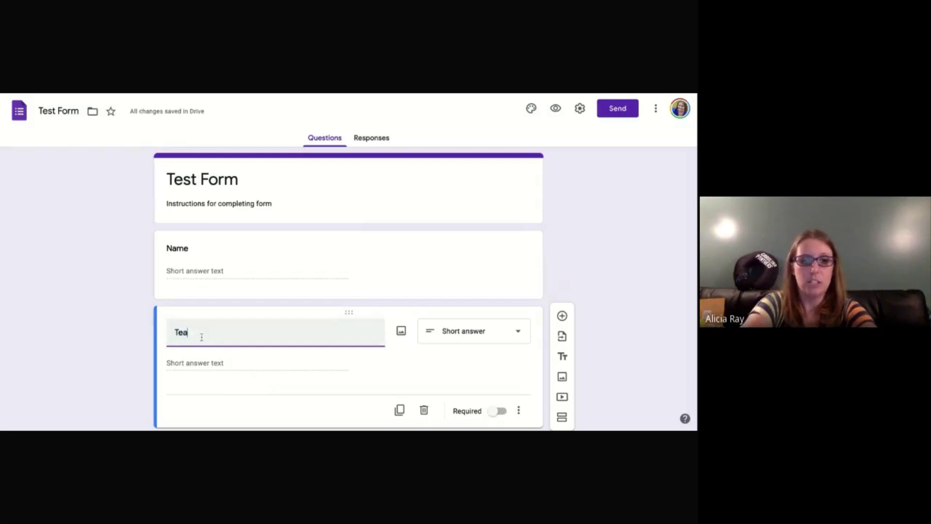
Step: Make the Teacher question multiple choice and enter three teachers' surnames as its answer options
click(450, 332)
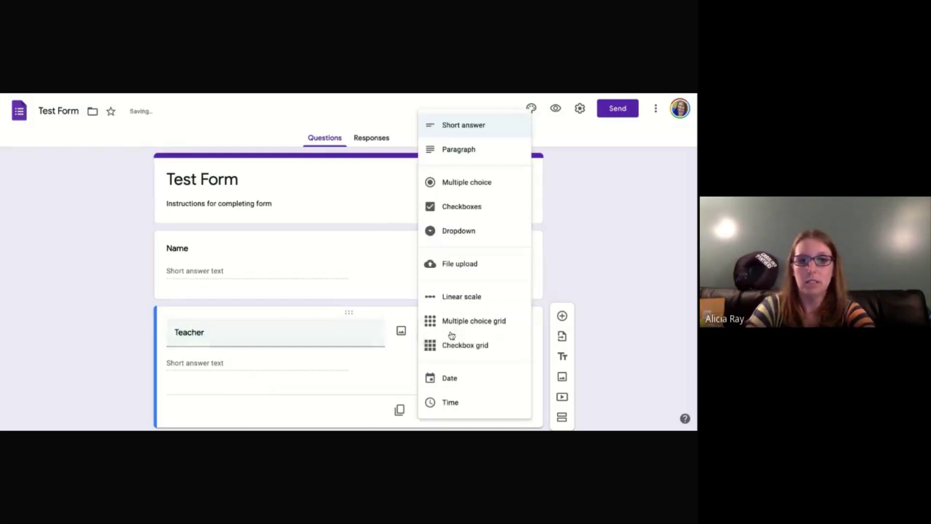
click(470, 189)
click(213, 363)
text(Haz)
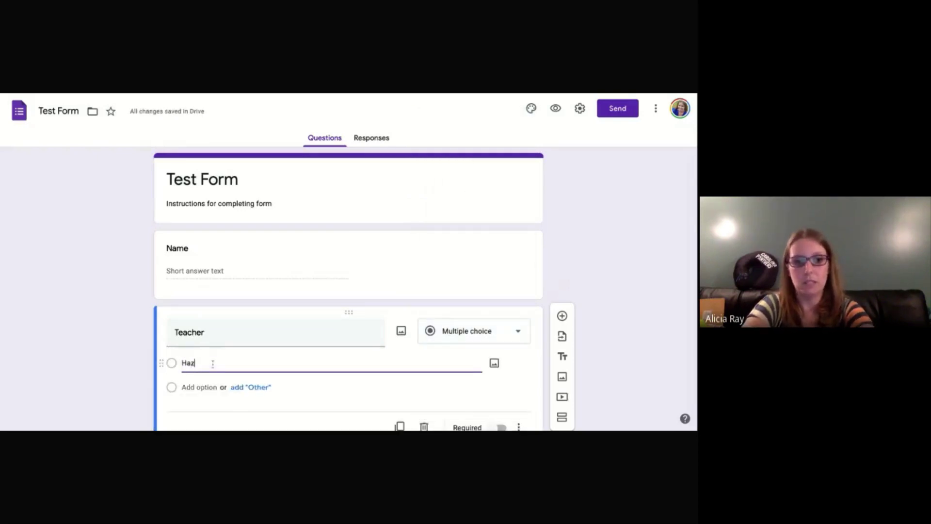
text(elwood)
click(199, 387)
text(Ray)
text(Snow)
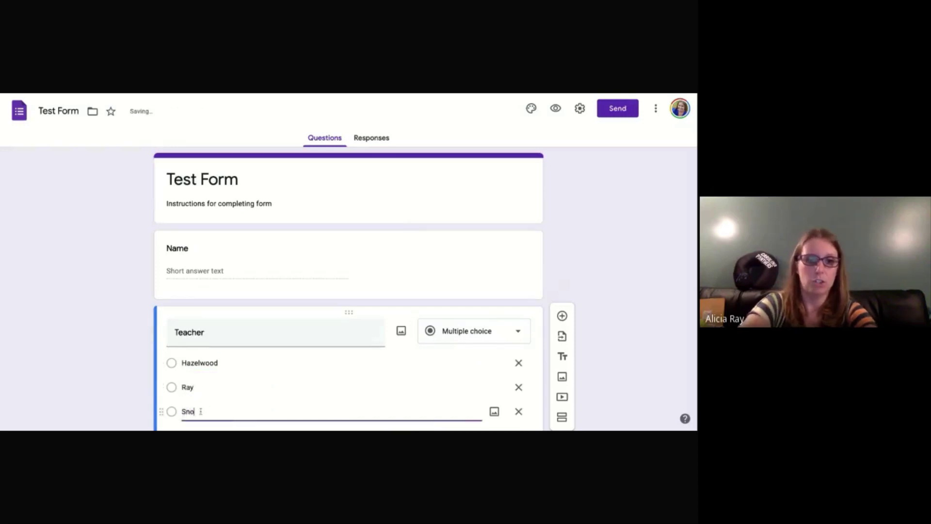
click(610, 338)
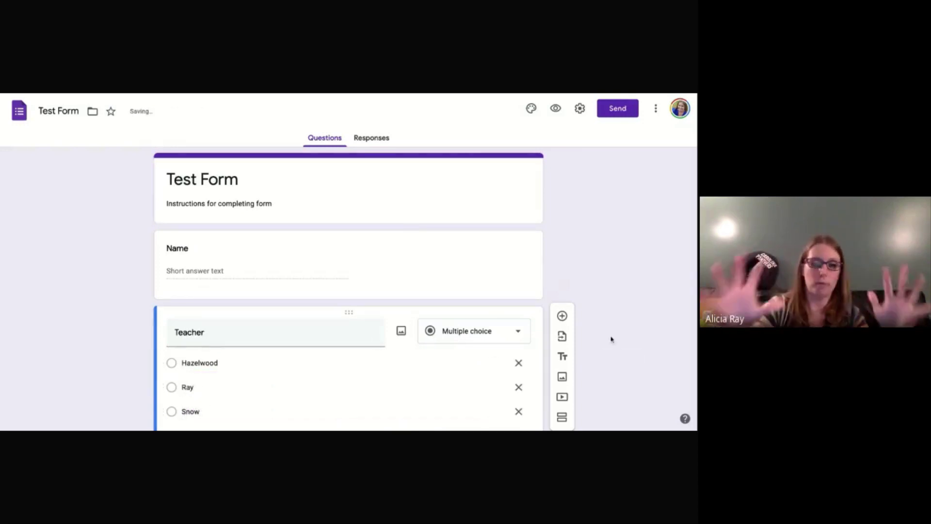
scroll(611, 337, down, 1)
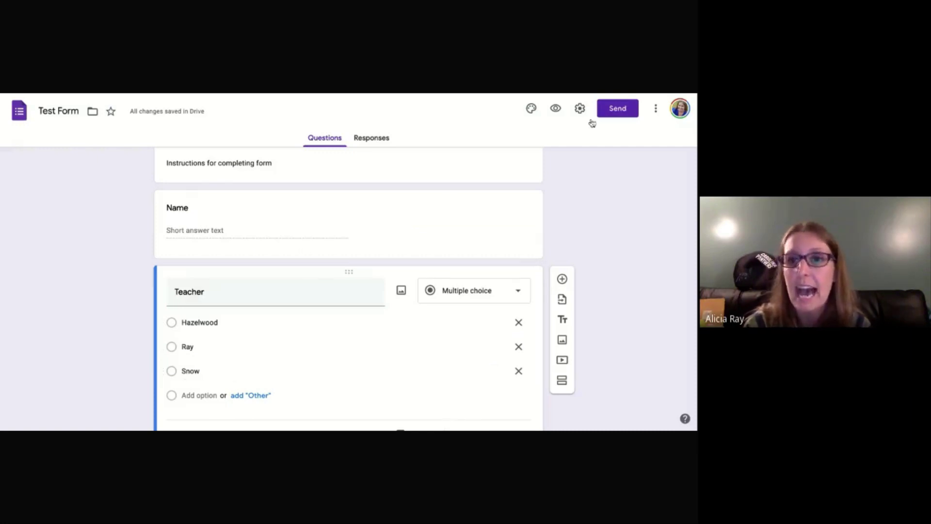
Step: View the form's collaborator settings for adding editors and getting a link, then close them
click(657, 113)
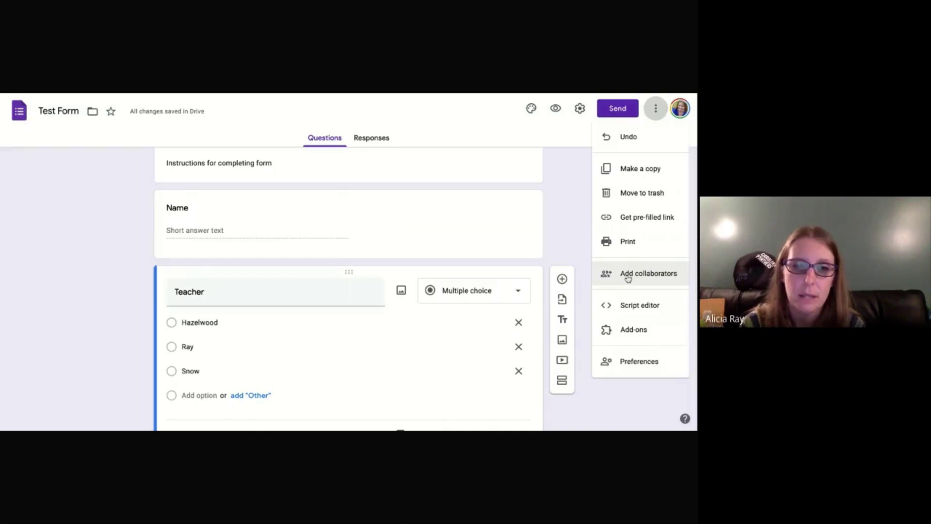
click(628, 274)
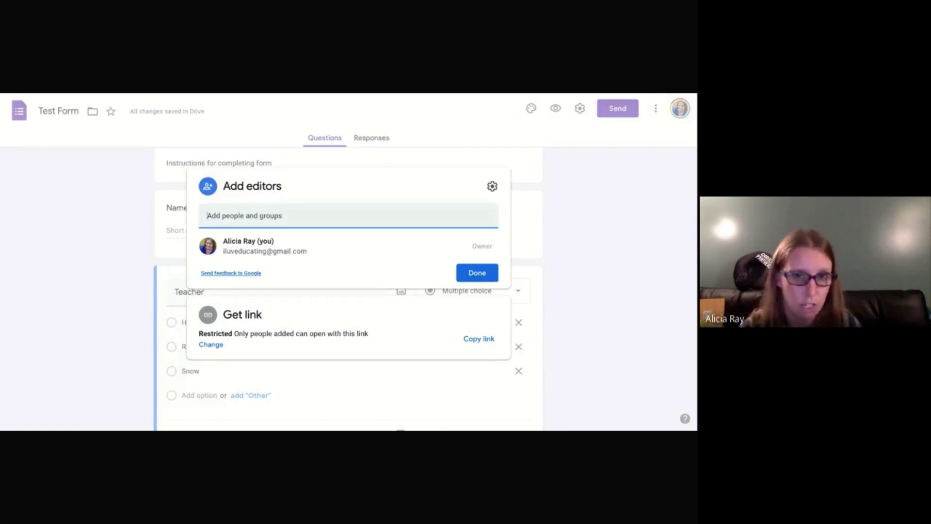
click(469, 277)
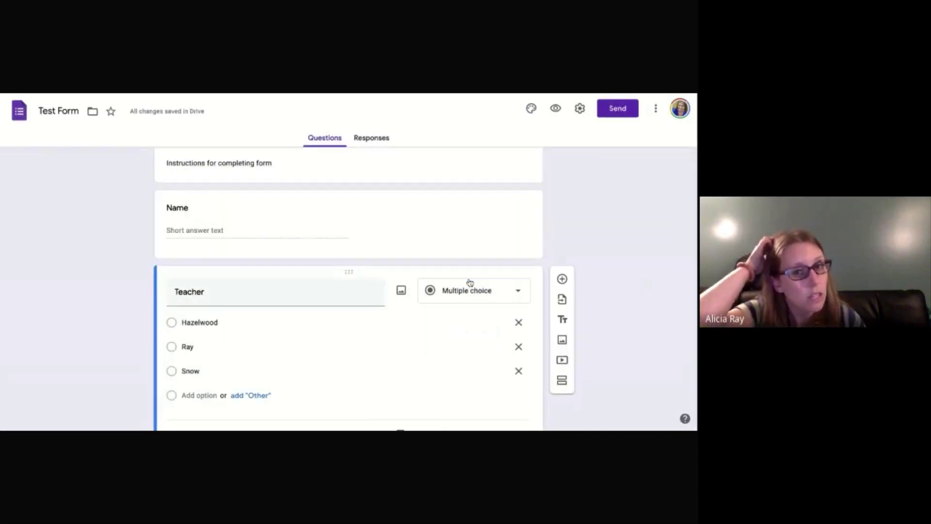
Step: Add a multiple-choice question titled "3+2" below the Teacher question, with the answer options 5 and 4
click(562, 279)
text(3+2)
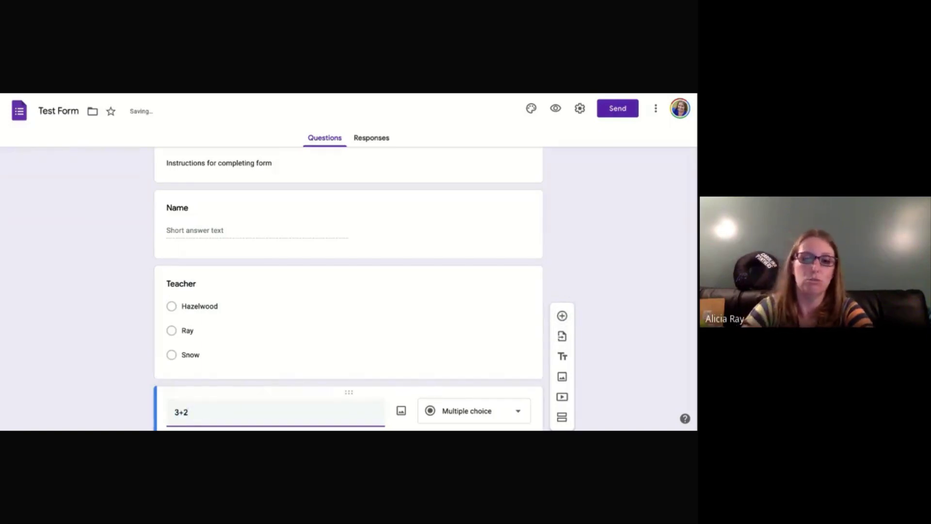
scroll(562, 279, down, 3)
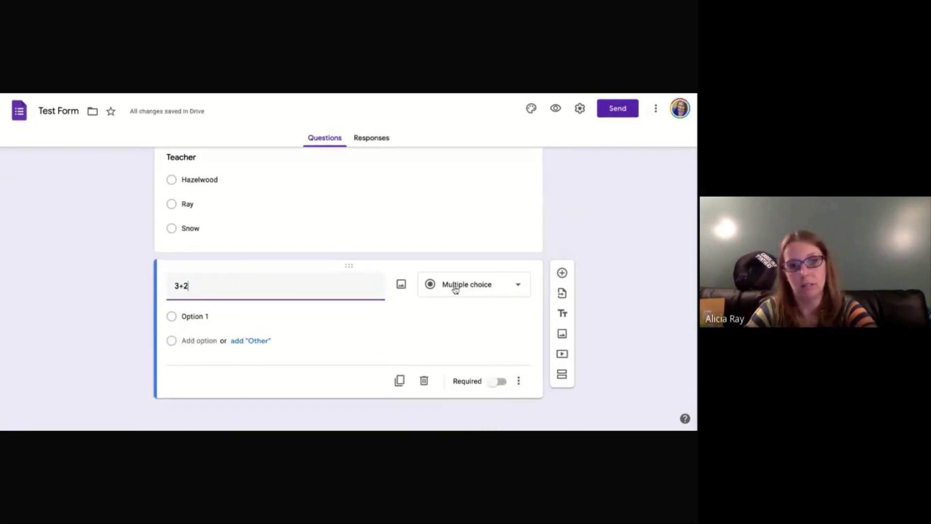
click(202, 317)
text(5)
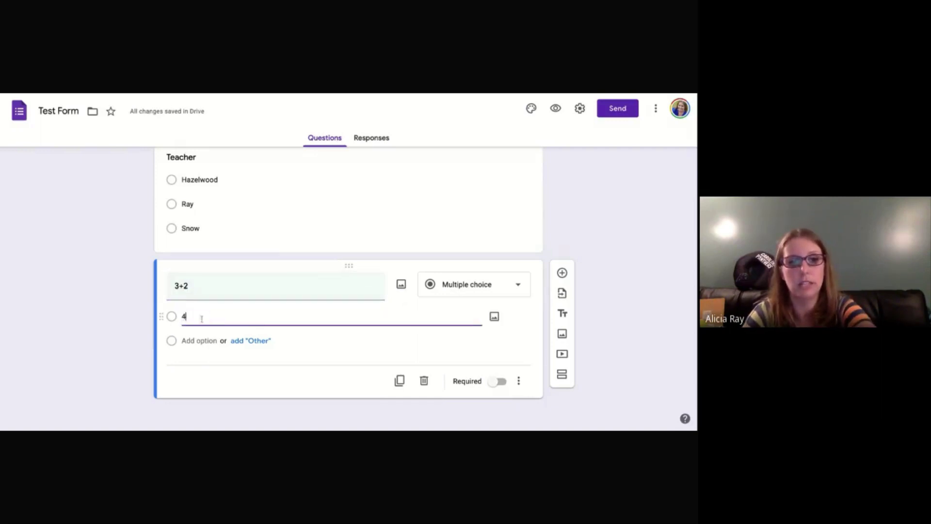
click(205, 358)
text(4)
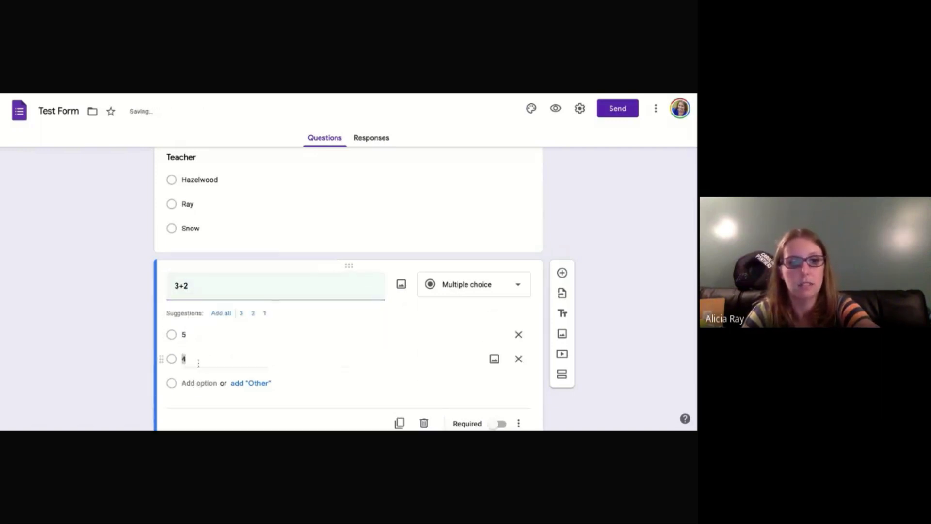
Step: Change the first two answer options of the 3+2 question to 4 and 5, and add the options 6 and 7
double_click(187, 334)
key(BackSpace)
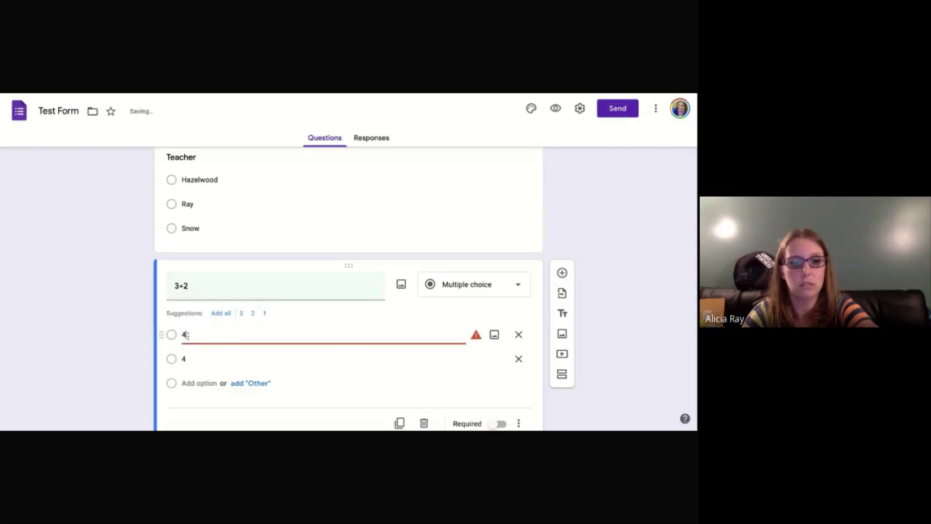
double_click(187, 358)
text(5)
key(Up)
text(4)
key(Down)
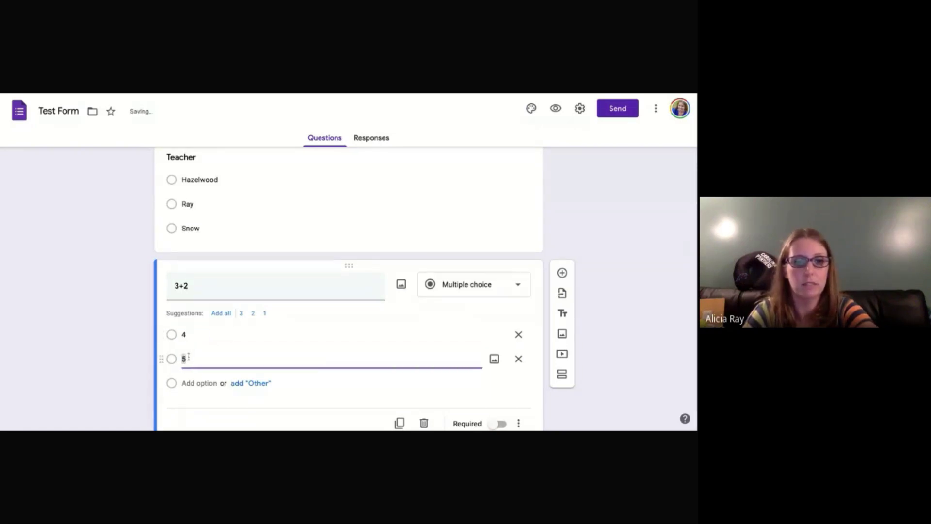
click(190, 383)
text(6)
click(193, 407)
text(7)
click(115, 374)
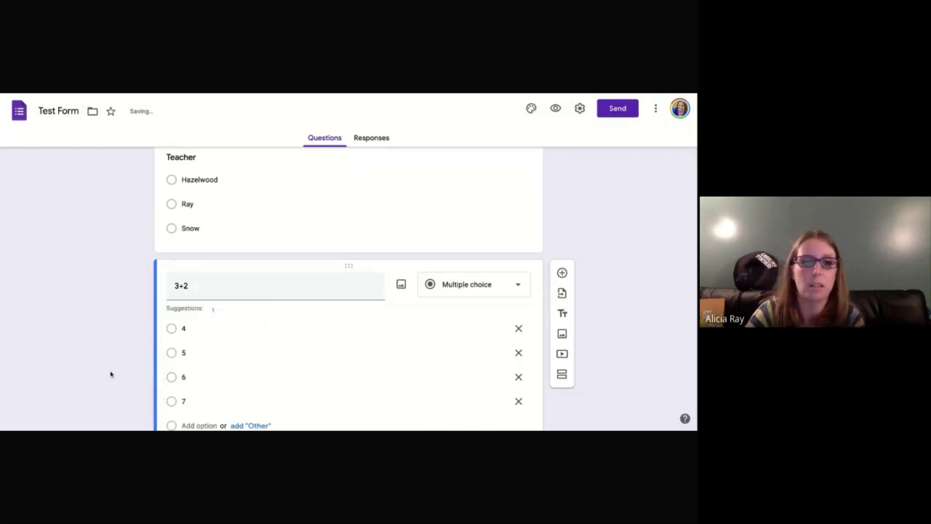
Step: Add a multiple-choice question titled "Do you like macaroni and cheese?" below the 3+2 question, with the suggested options Yes and No
scroll(111, 374, down, 1)
scroll(110, 375, down, 2)
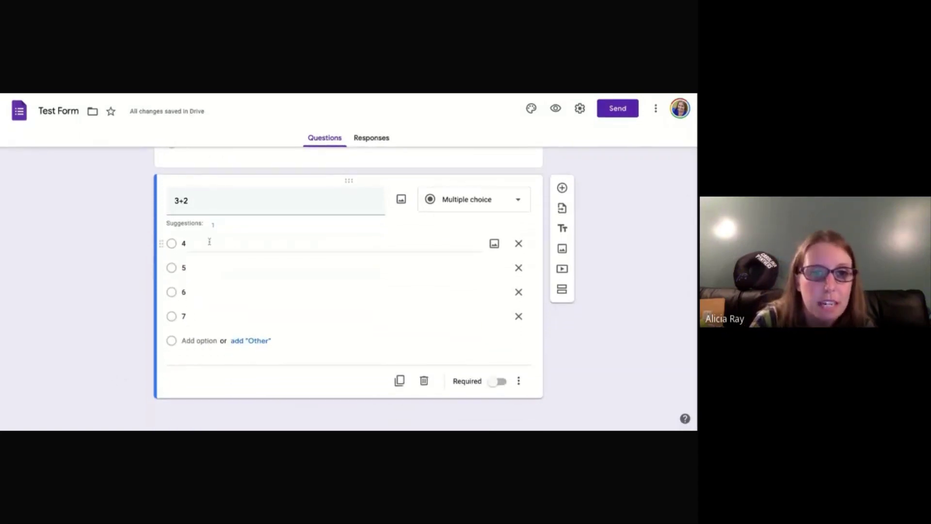
click(562, 188)
text(Do you like)
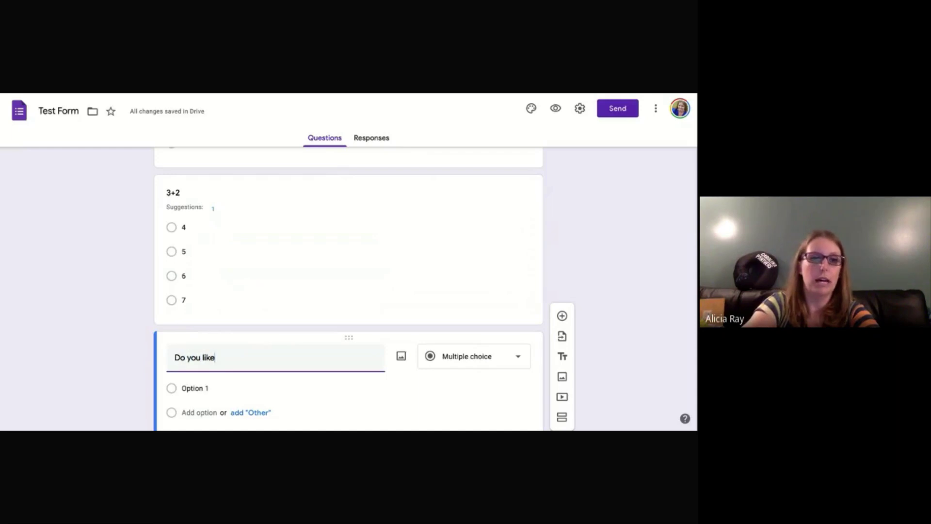
text( macaroni and che)
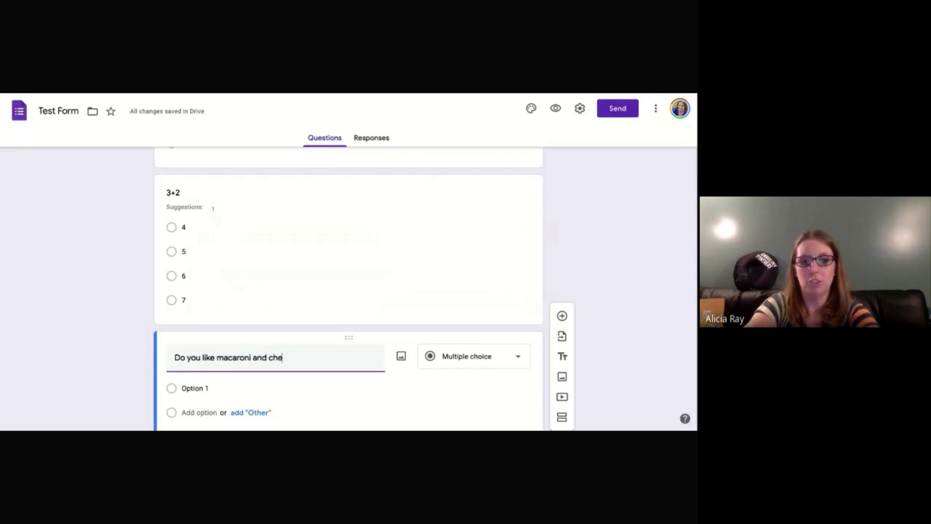
text(ese?)
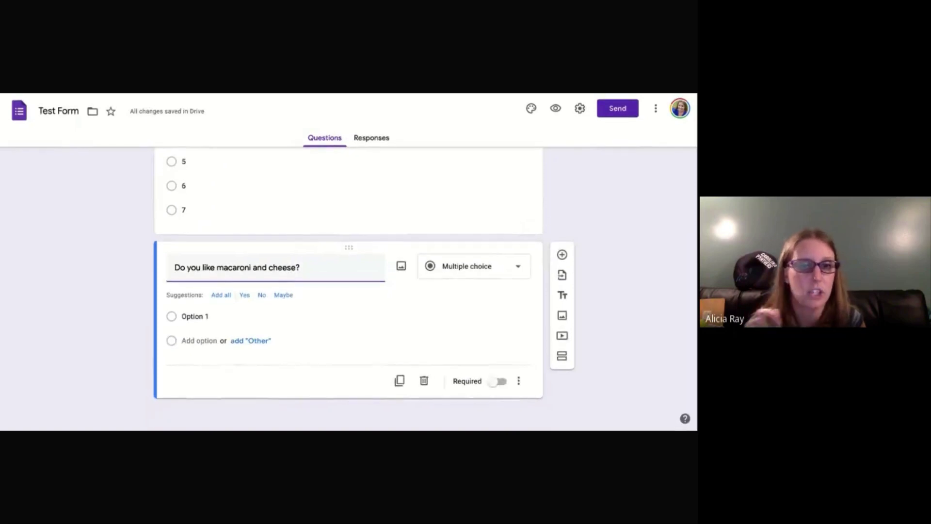
click(246, 296)
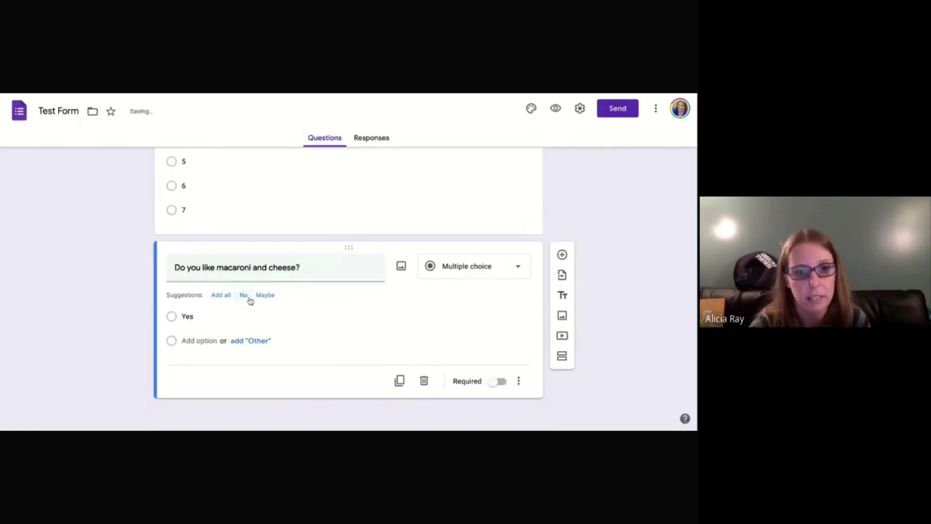
click(249, 299)
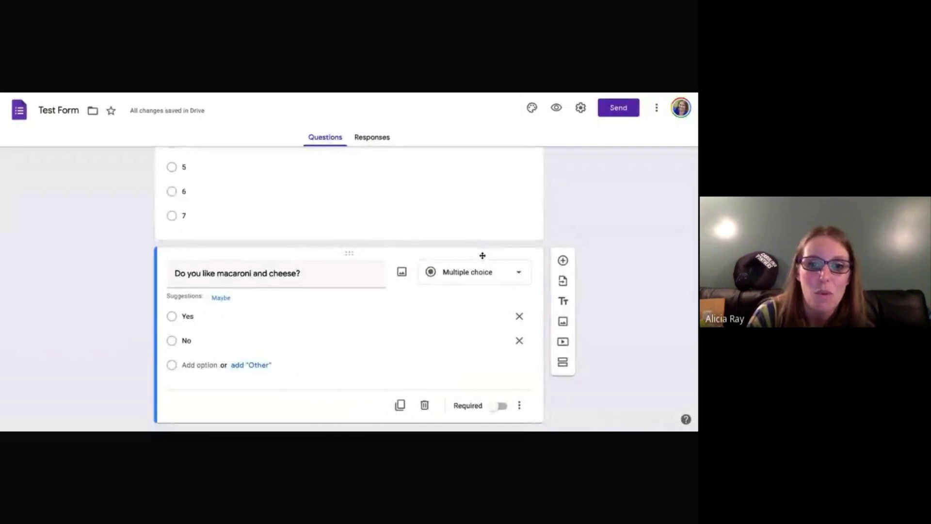
Step: Add the description "I'm not talking about the baked macaroni and cheese. I'm talking about the gooey macaroni and cheese." to the macaroni question
scroll(490, 364, down, 1)
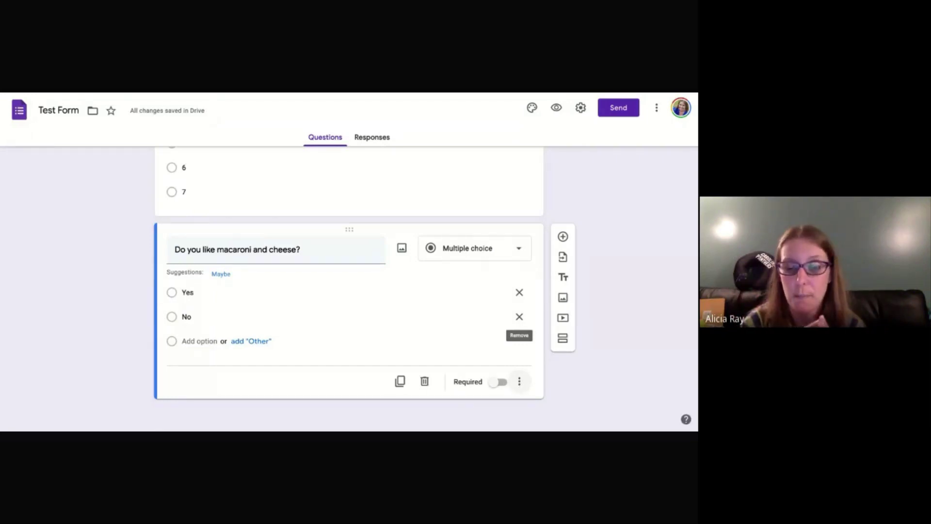
click(519, 381)
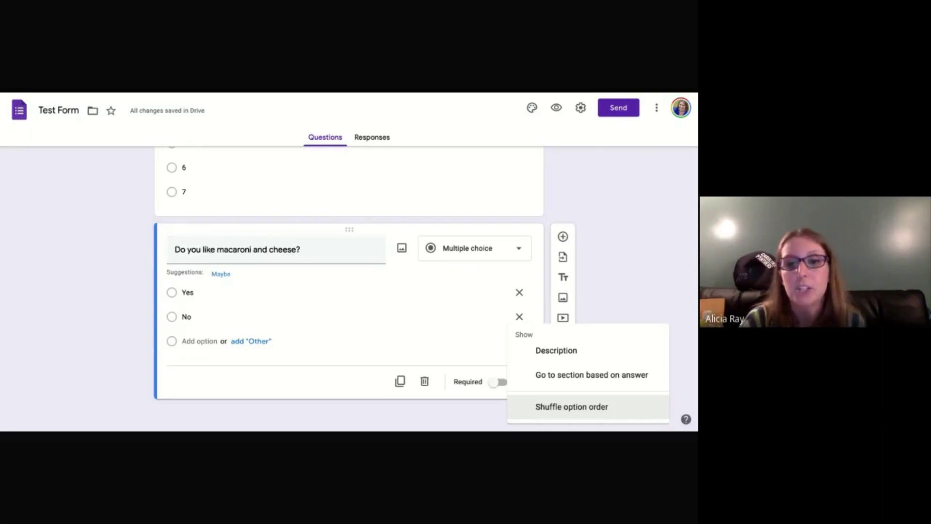
click(540, 356)
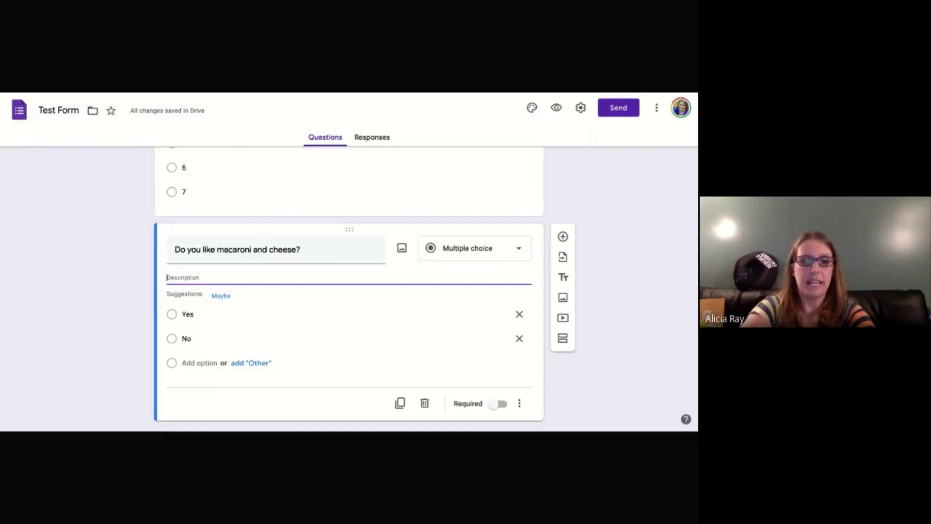
text(I'm not)
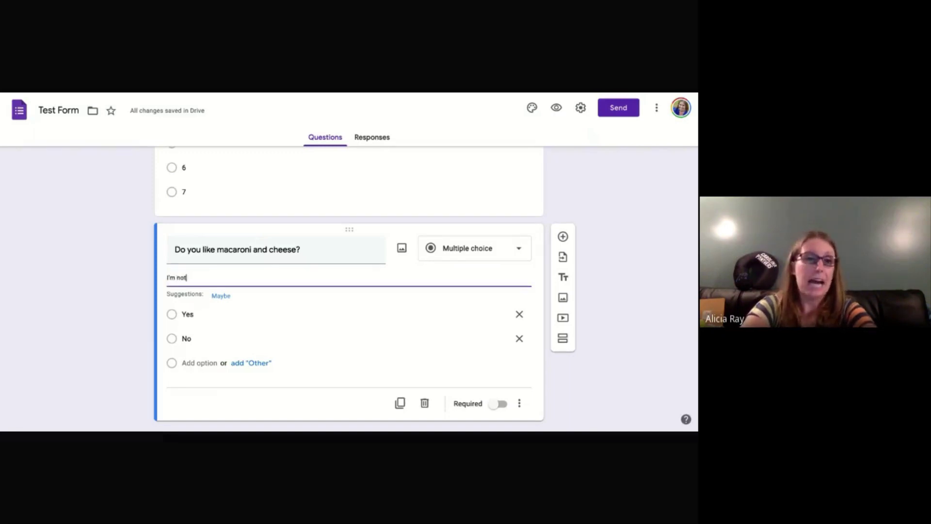
text( talking about the )
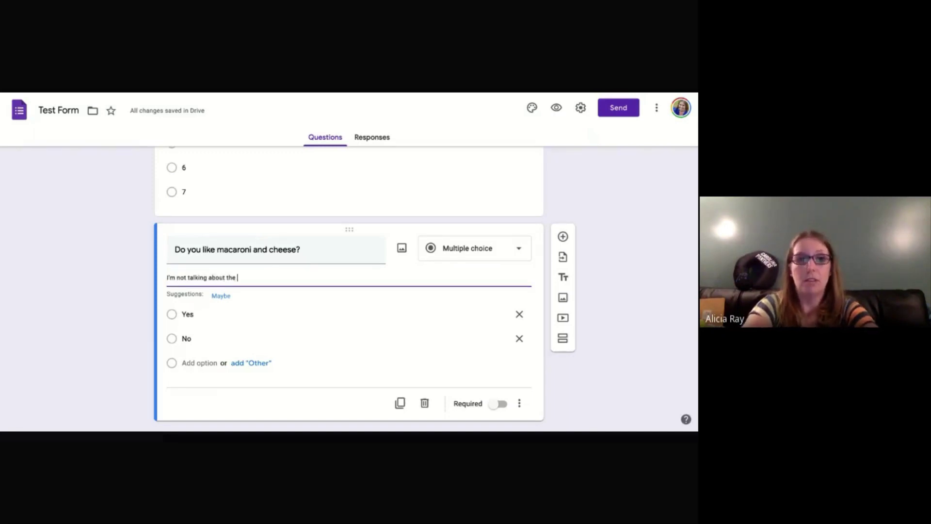
text(baked macaroni an)
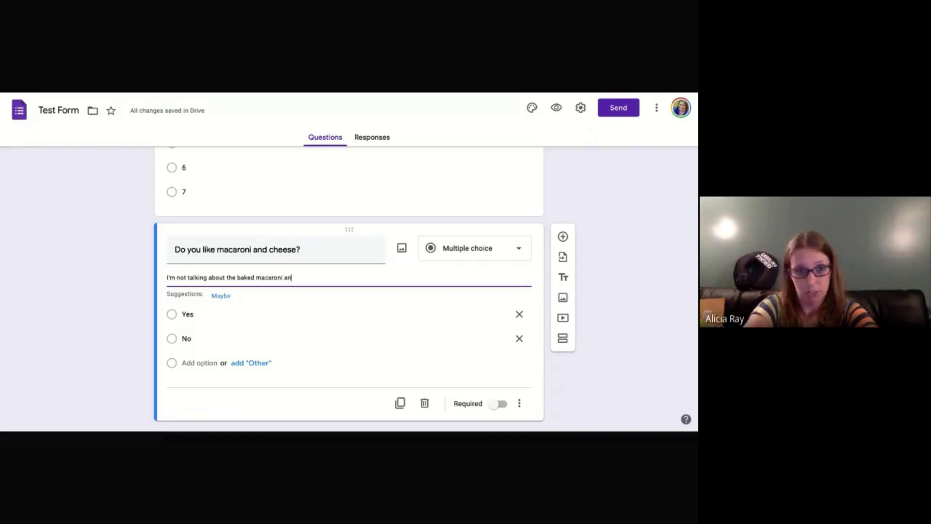
text(d cheese. I'm talkin ab)
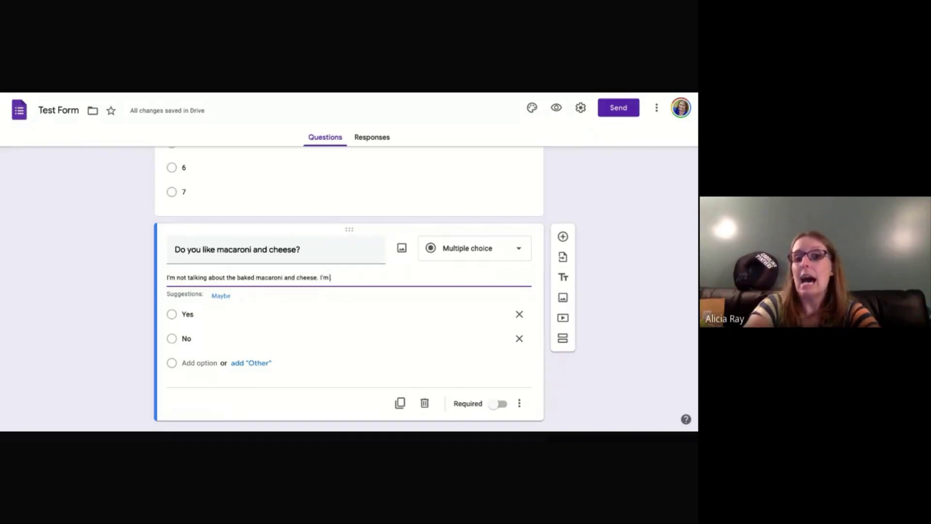
key(BackSpace)
key(BackSpace)
key(BackSpace)
text(g ab)
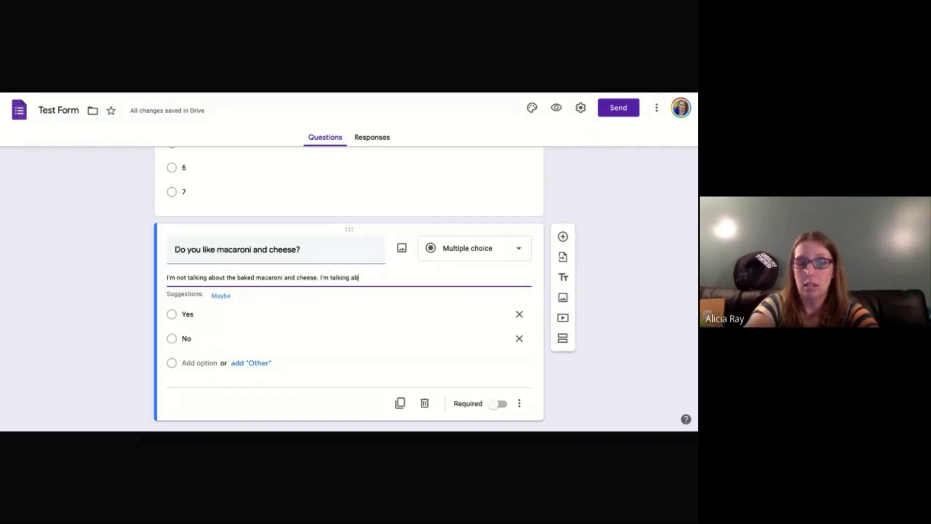
text(out the gooey )
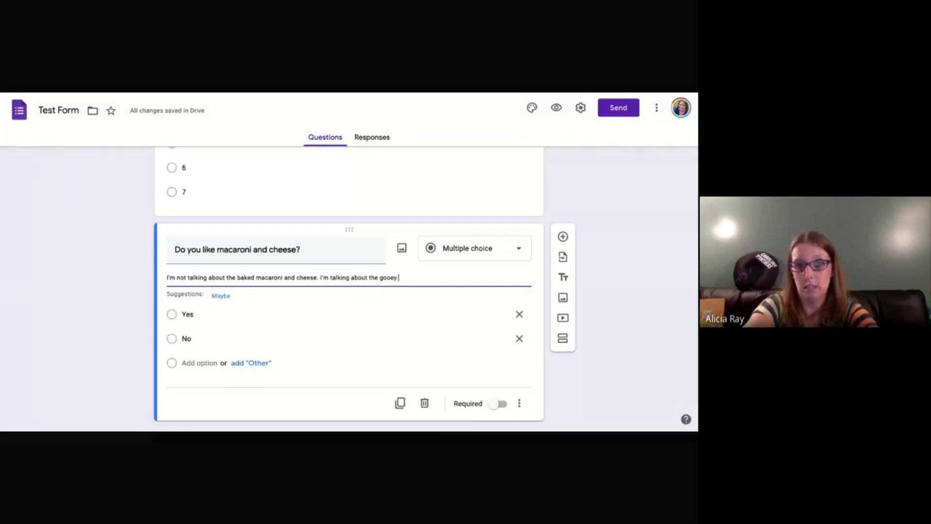
text(macaroni and cheese.)
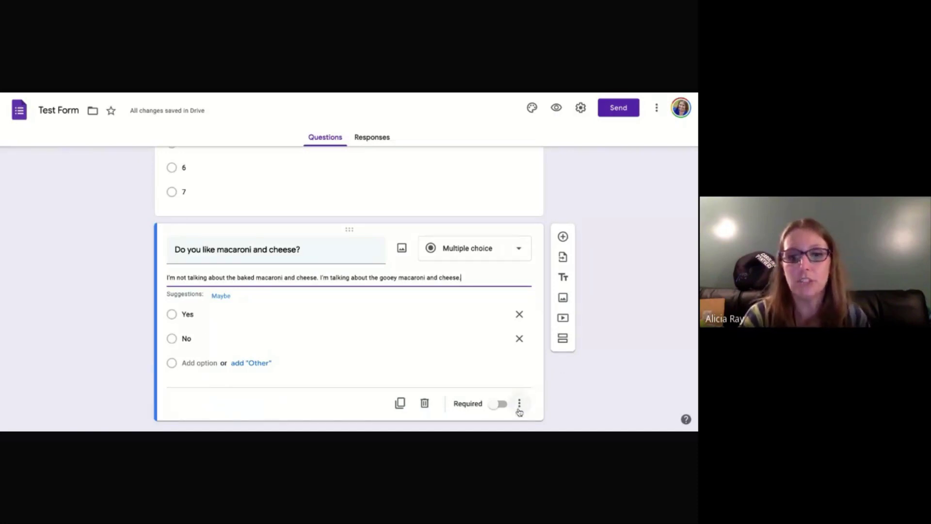
Step: View the additional options available for the short-answer Name question, then close them and return to that question
scroll(576, 189, up, 3)
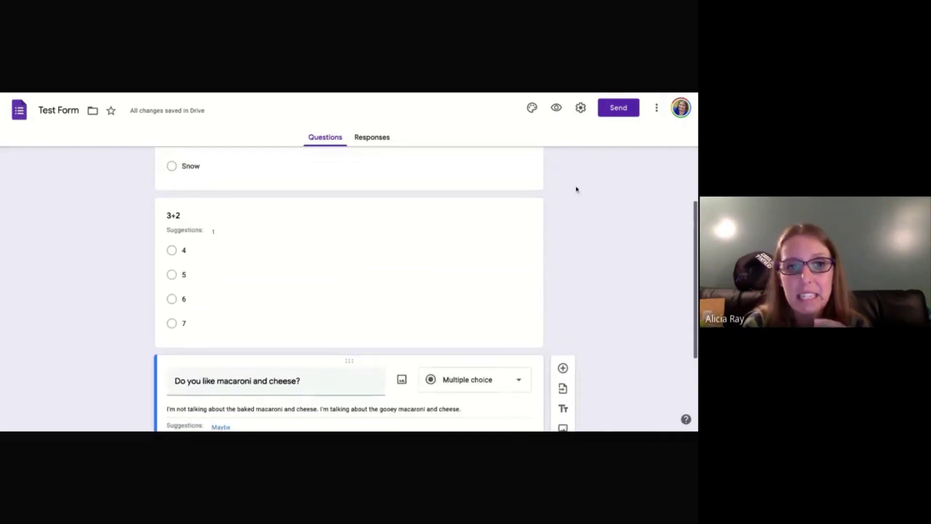
scroll(575, 189, up, 5)
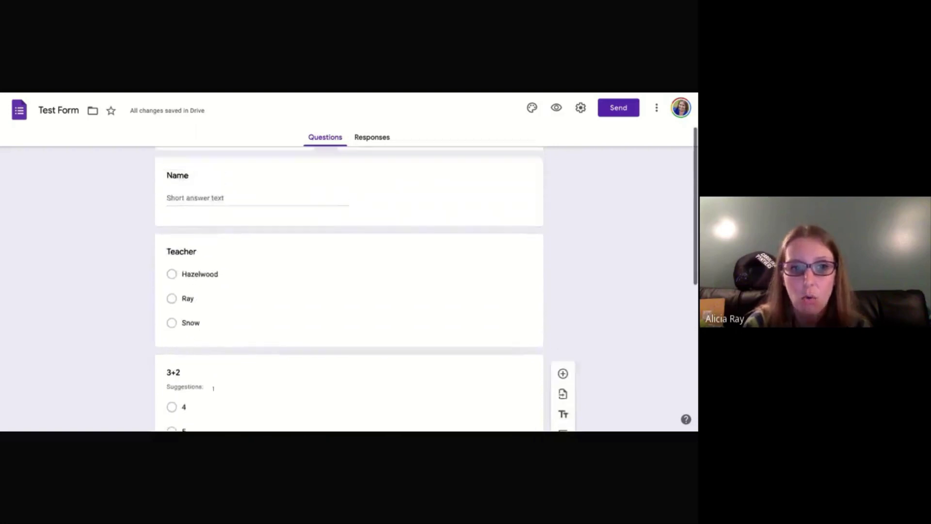
click(527, 240)
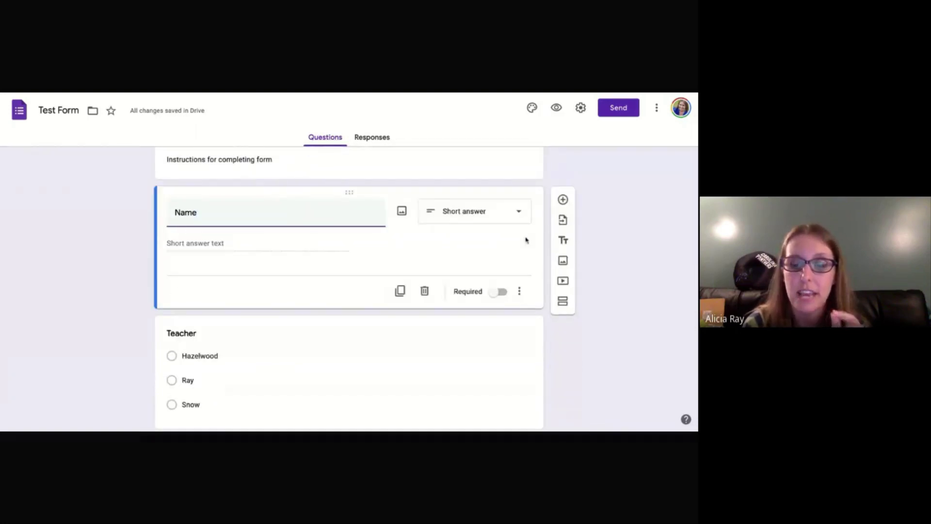
click(519, 292)
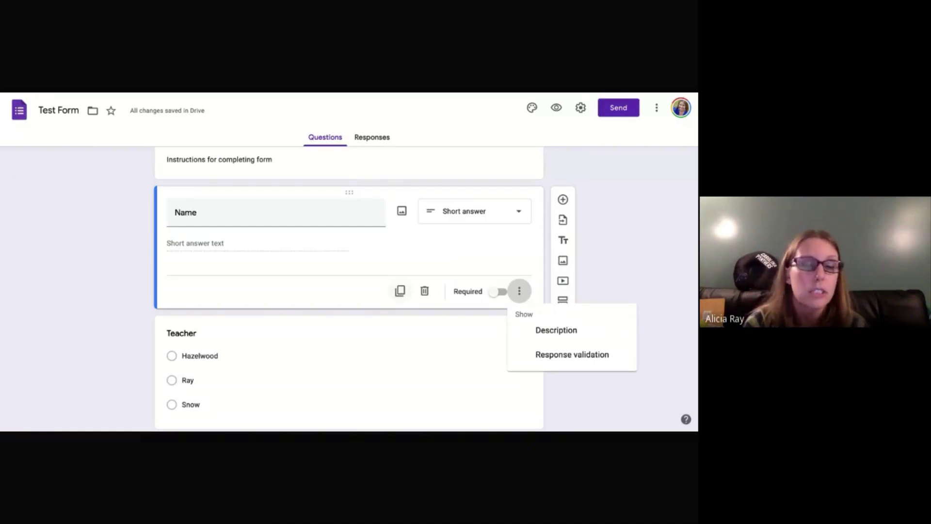
scroll(349, 286, down, 3)
scroll(349, 286, down, 2)
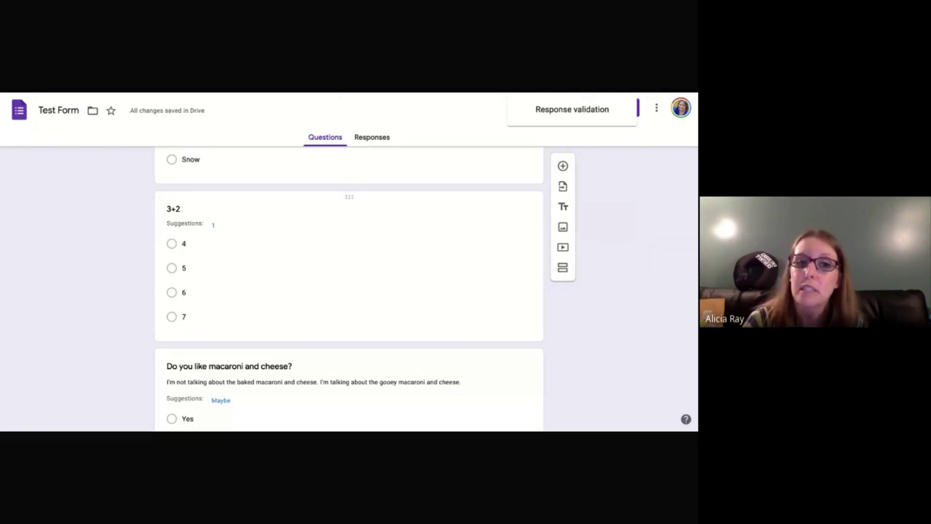
scroll(349, 291, up, 5)
click(291, 257)
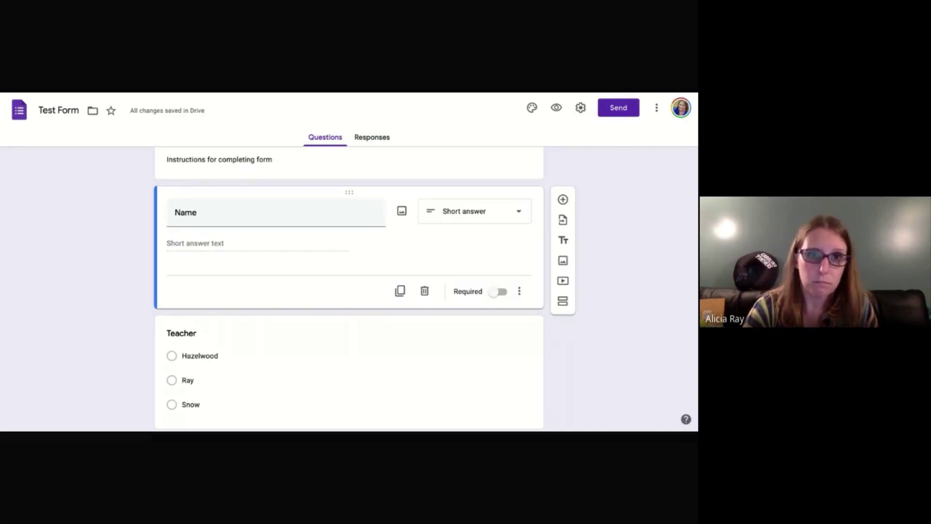
Step: Switch to the Google Forms 101 folder in Google Drive and view the options for creating new items, then close them
key(ctrl+Tab)
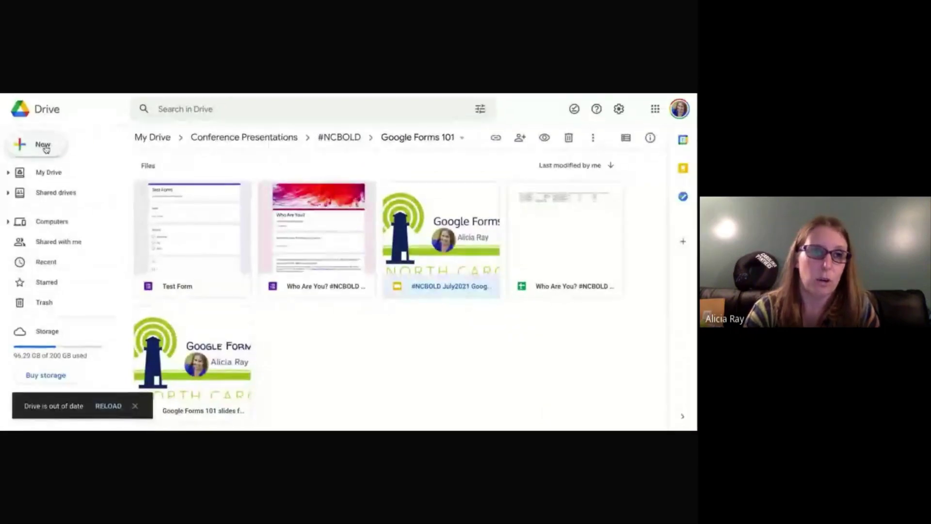
click(43, 147)
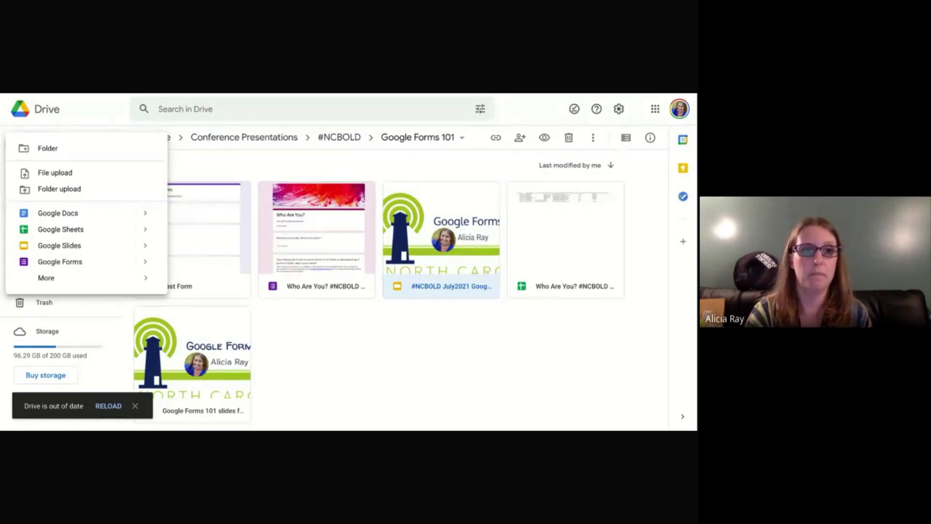
key(Escape)
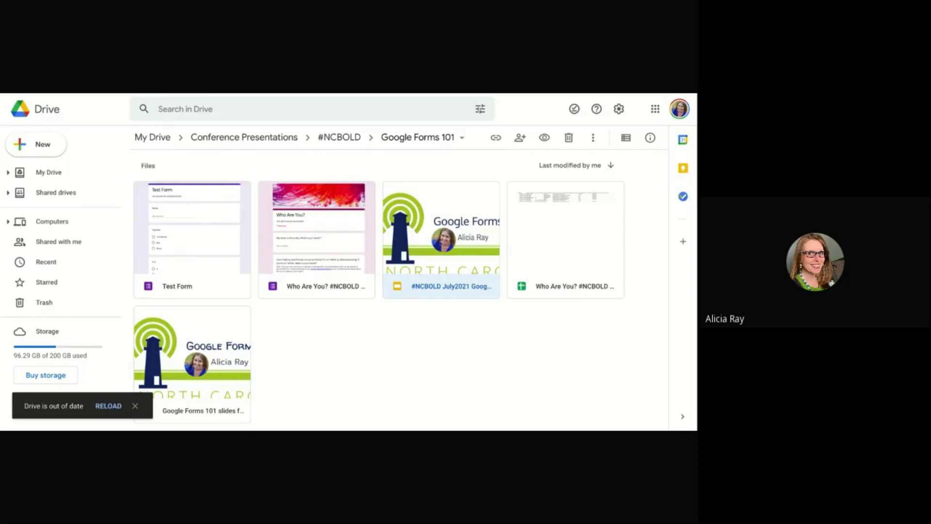
Step: Switch to the gzaas page with the five-minute break message and dismiss its background pattern choices
key(alt+Tab)
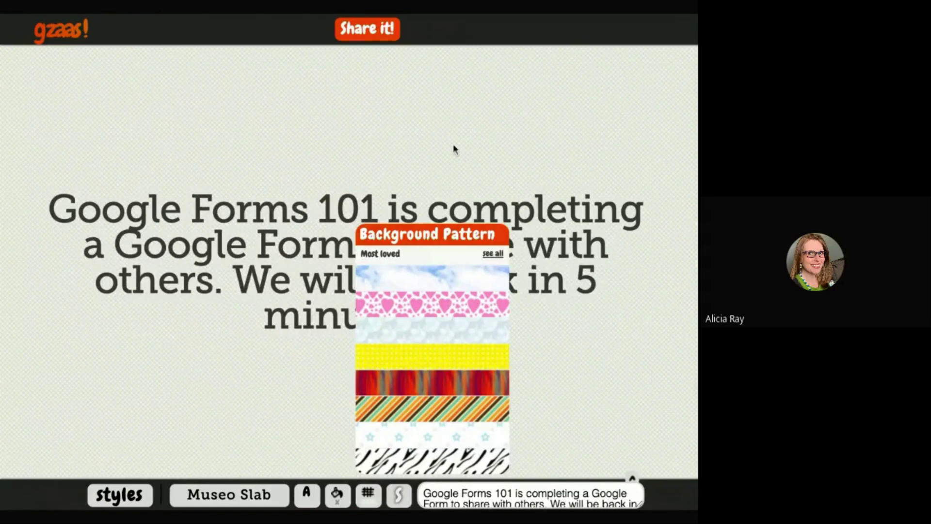
click(486, 131)
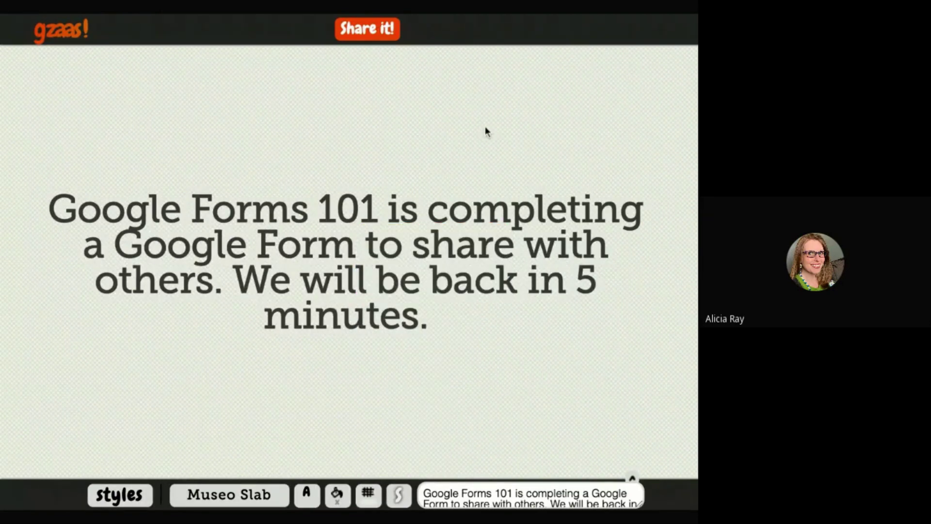
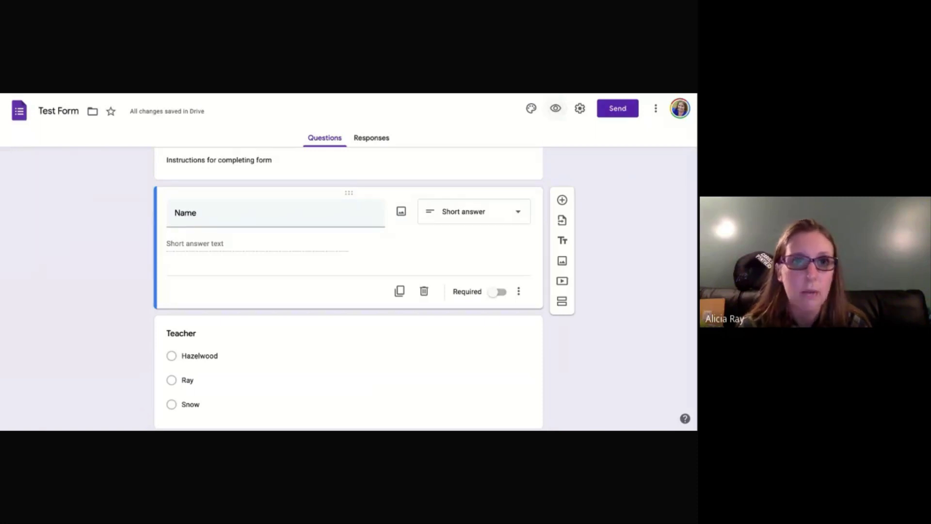
Step: Open the preview of the Test Form, and switch to the Google Meet call to view the in-call messages
click(555, 108)
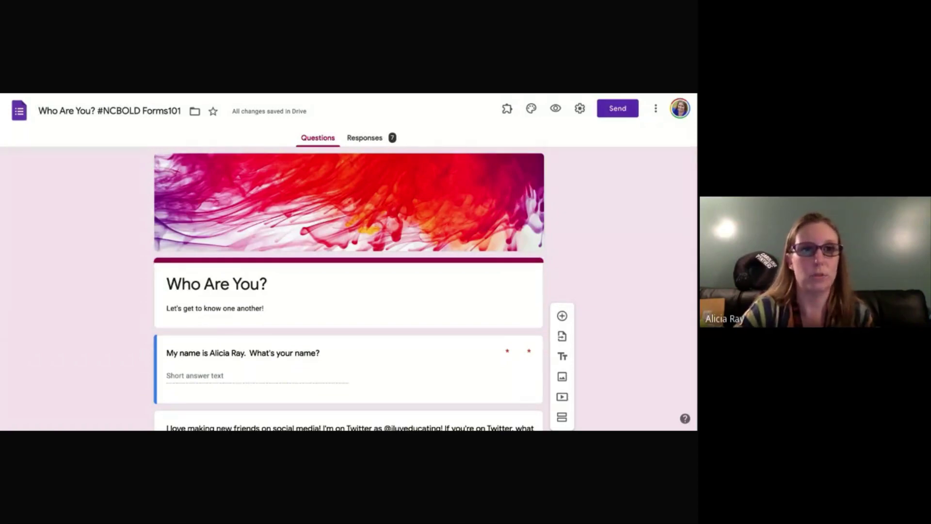
key(alt+Tab)
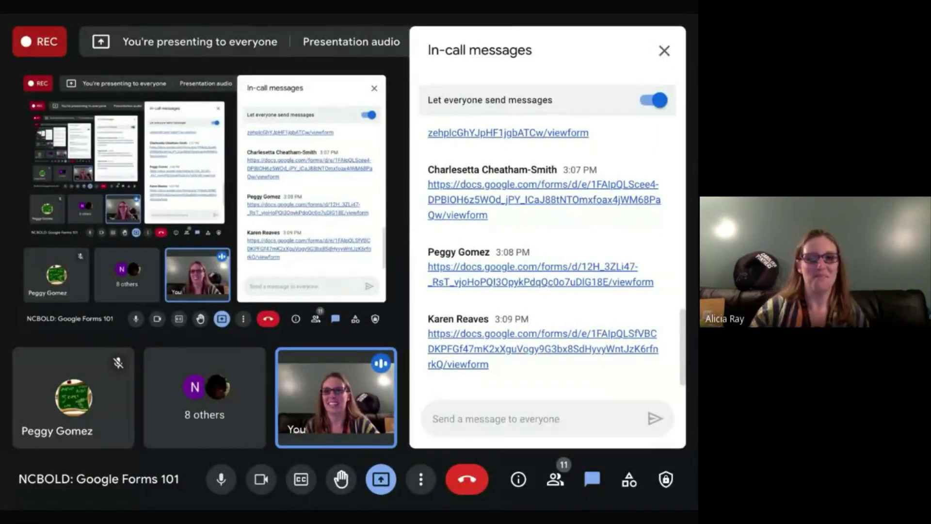
Step: Switch to the "FlipGrid Your Thoughts" form, turn off the restriction to users in Surry County Schools and its trusted organizations, and save the settings
key(alt+Tab)
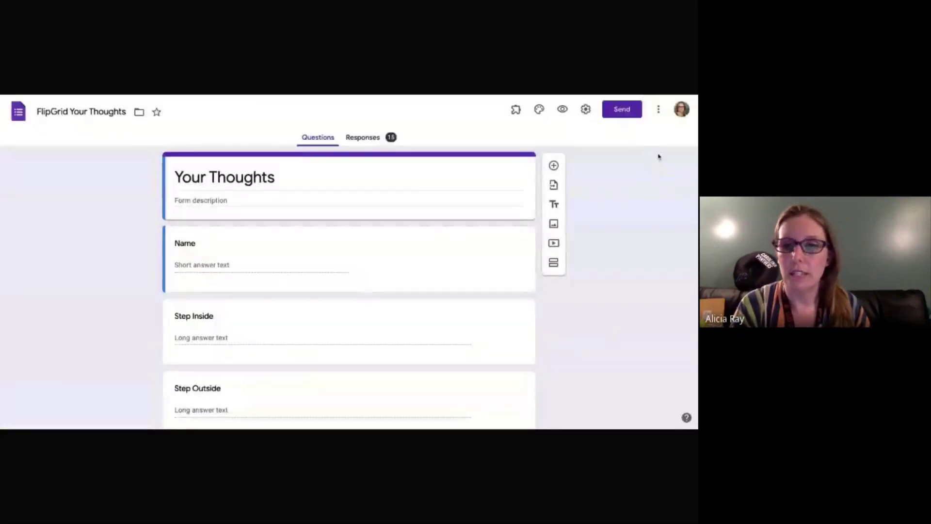
click(586, 110)
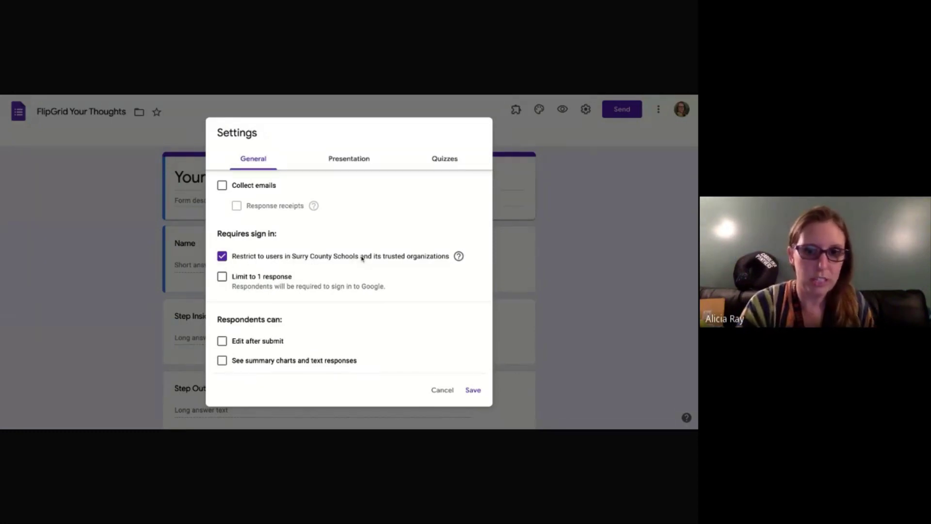
click(222, 256)
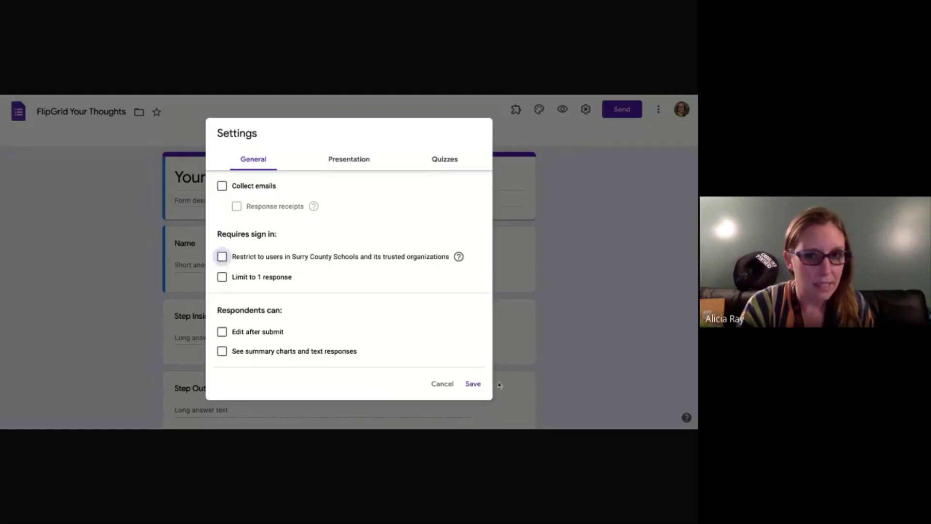
click(473, 384)
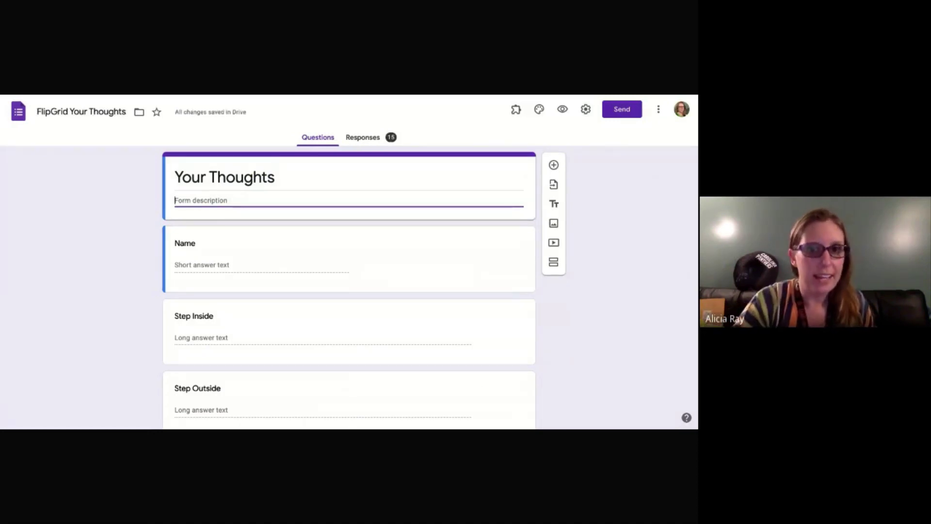
click(173, 96)
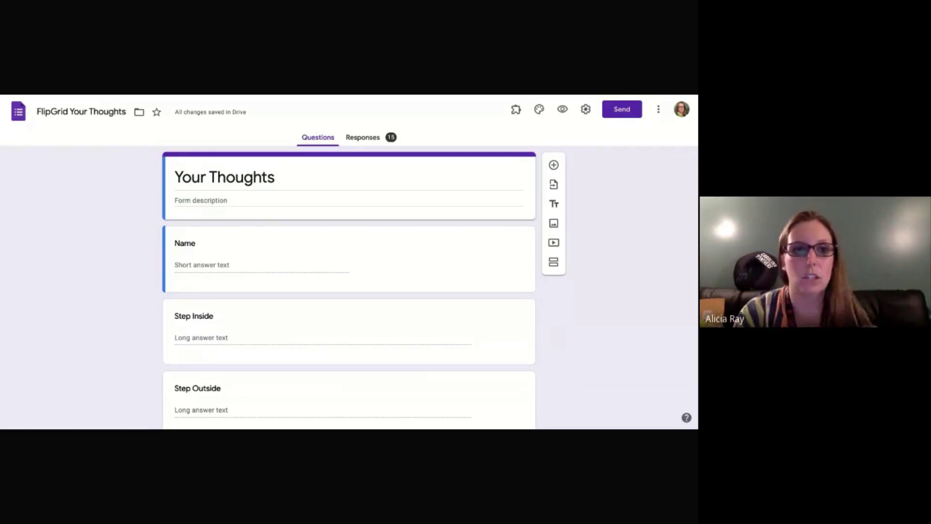
Step: Switch to the "Making Music Happen!" form, enter the respondent's first name, and choose Pop as the most listened-to music type
key(ctrl+Tab)
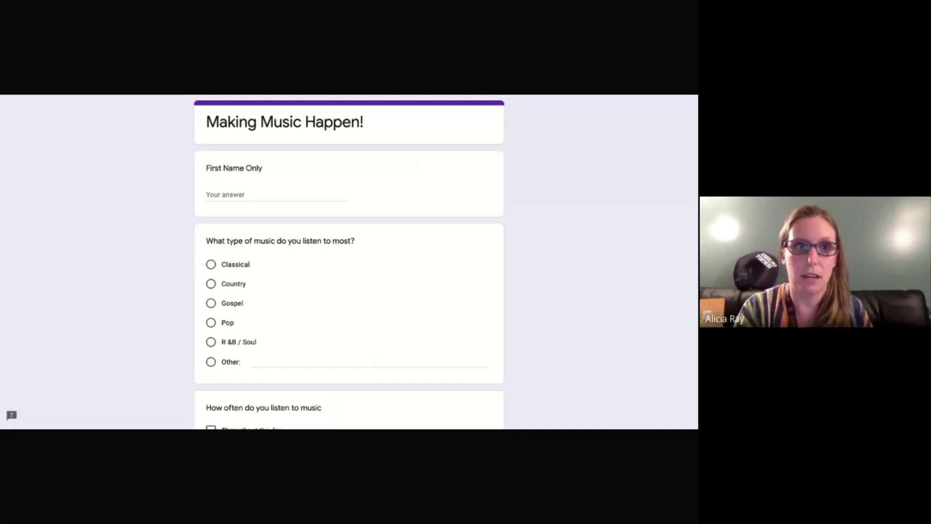
click(237, 197)
text(Alicia)
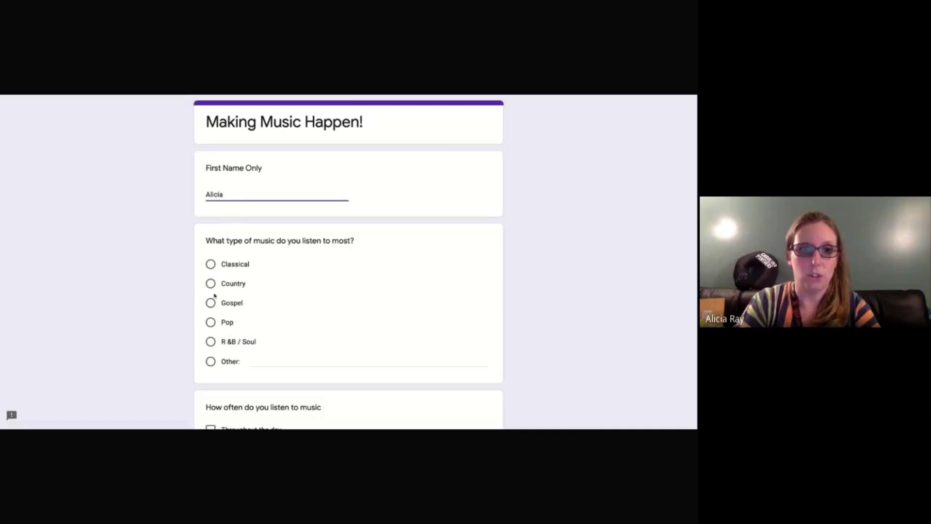
click(212, 330)
scroll(211, 330, down, 5)
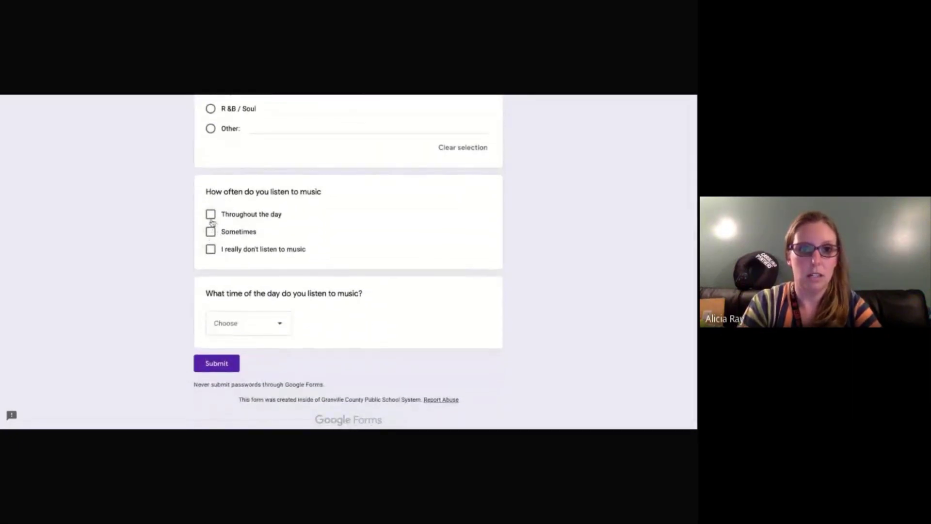
Step: Answer "Throughout the day" for how often and "Morning" for the time of day, and submit the music form
click(211, 214)
click(243, 320)
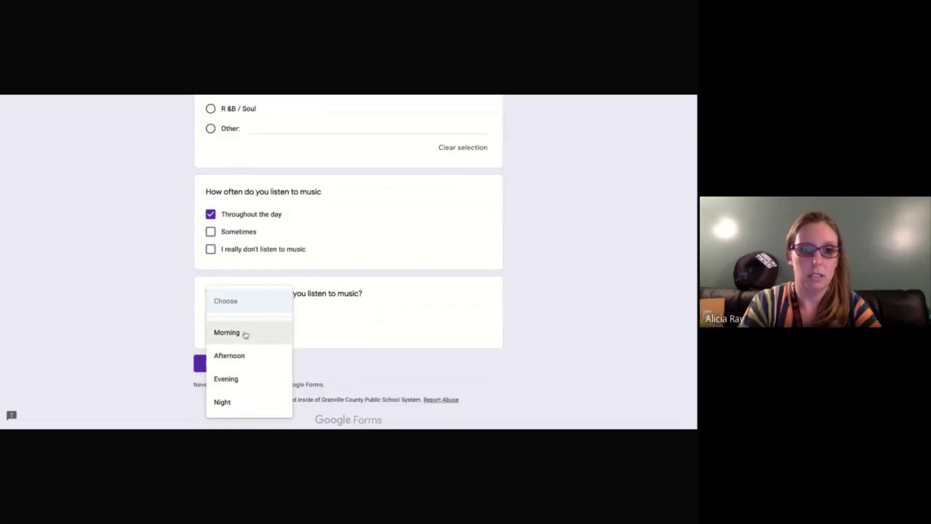
click(245, 334)
click(218, 364)
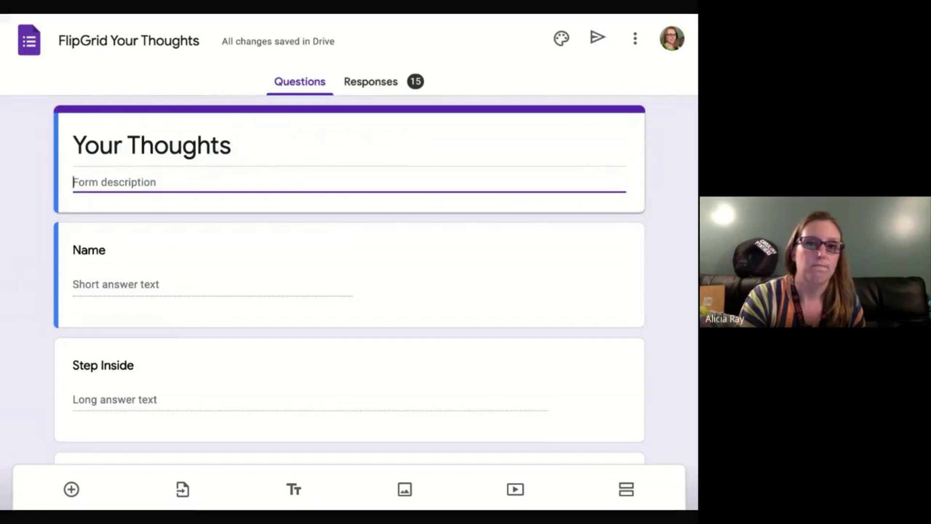
Step: View the responses to the "FlipGrid Your Thoughts" form, and review the response summary of the "Who Are You? #NCBOLD Forms101" form
click(371, 81)
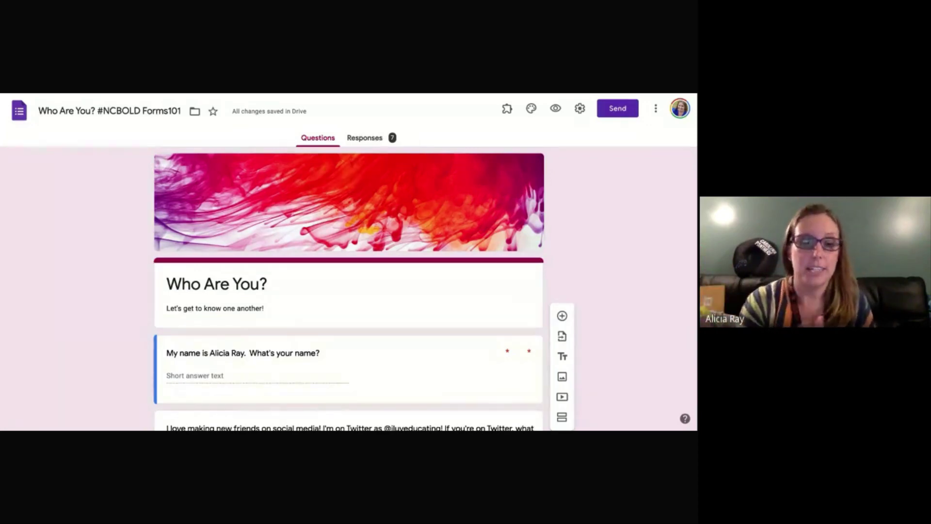
click(363, 140)
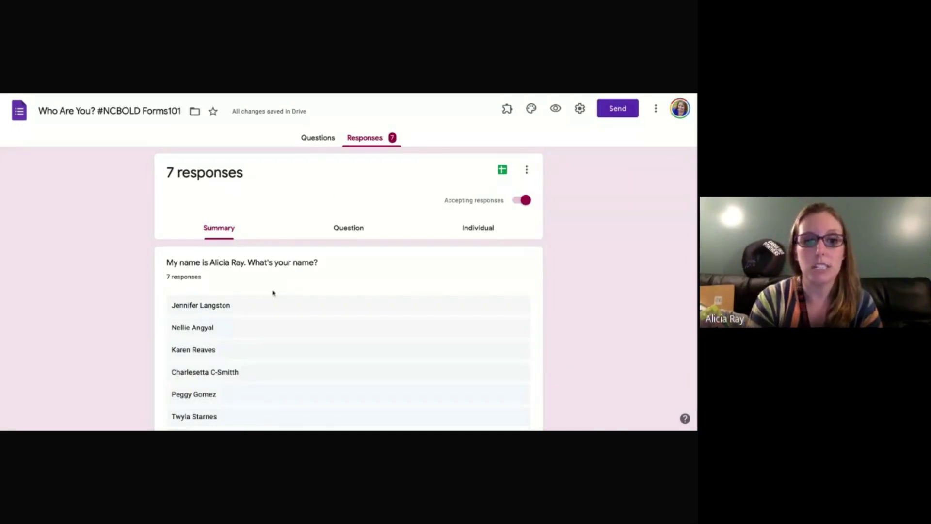
scroll(589, 324, down, 3)
scroll(589, 324, down, 2)
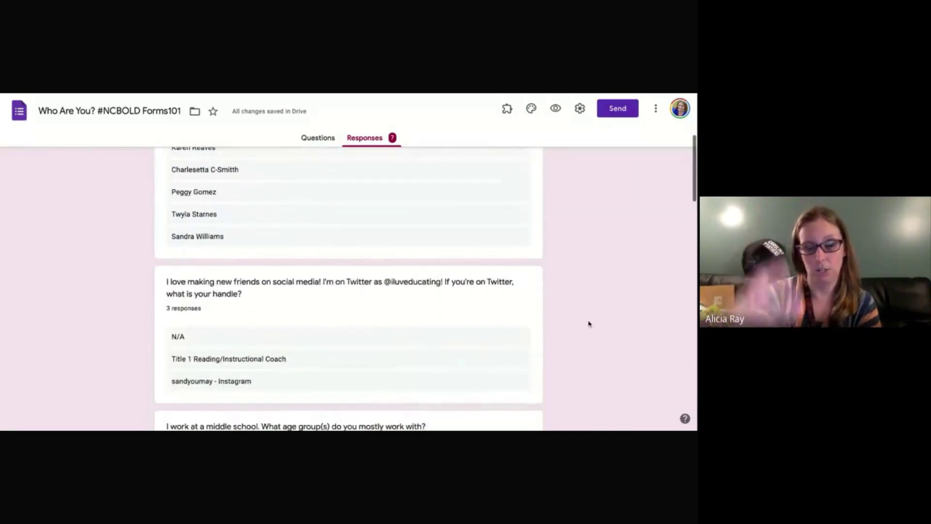
scroll(588, 322, down, 4)
scroll(588, 322, up, 12)
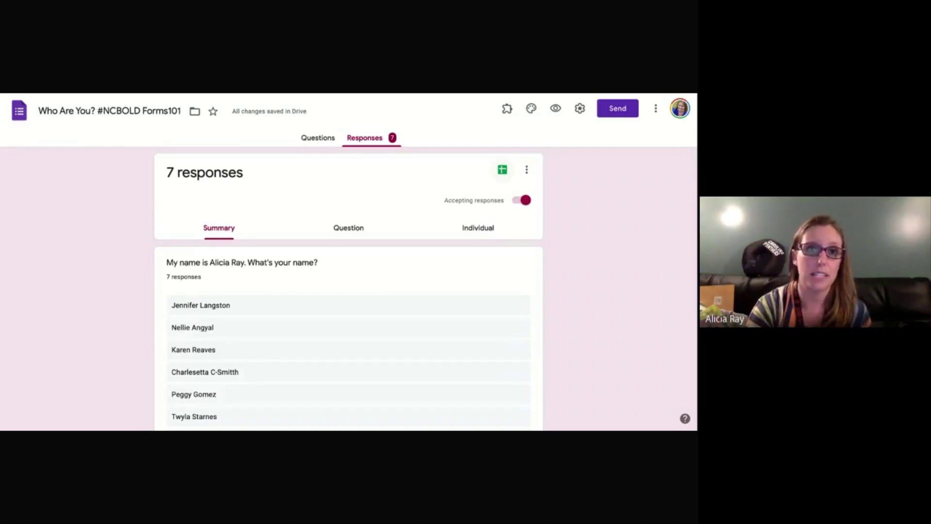
Step: View the "Who Are You?" form's responses in the linked spreadsheet, and close the spreadsheet
click(502, 169)
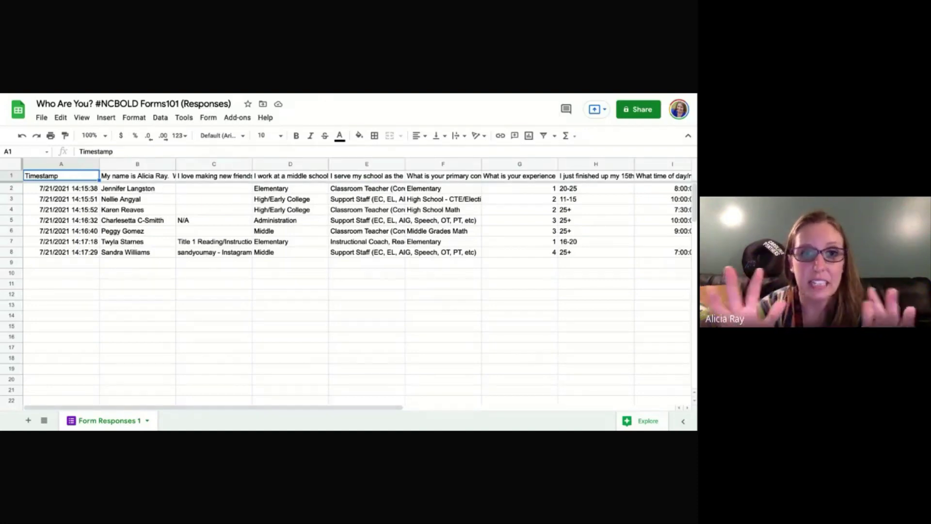
key(ctrl+w)
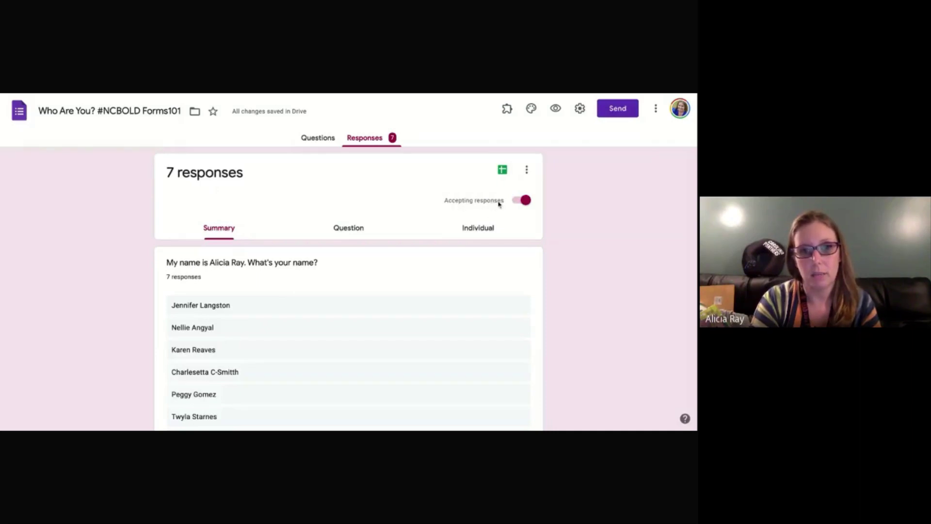
Step: Stop the "Who Are You?" form from accepting responses, select its message for respondents, and turn accepting responses back on
click(523, 203)
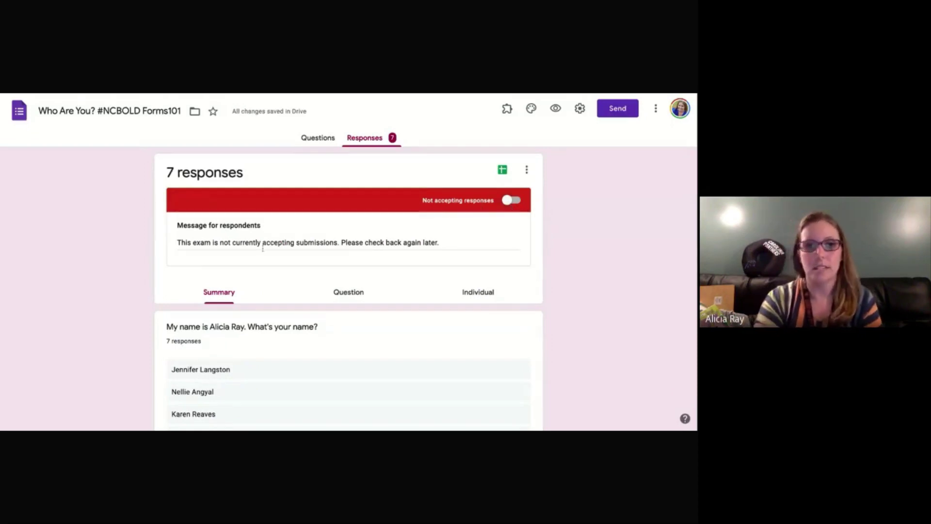
triple_click(228, 242)
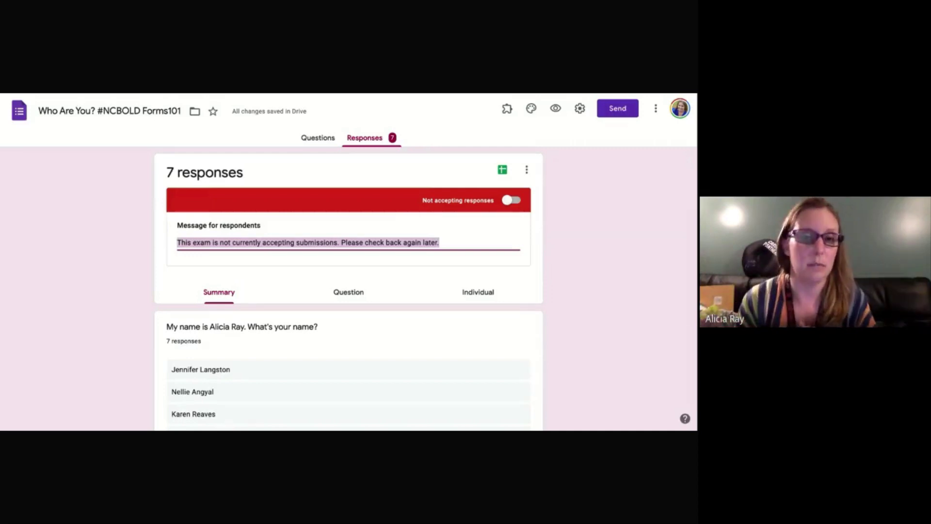
click(509, 201)
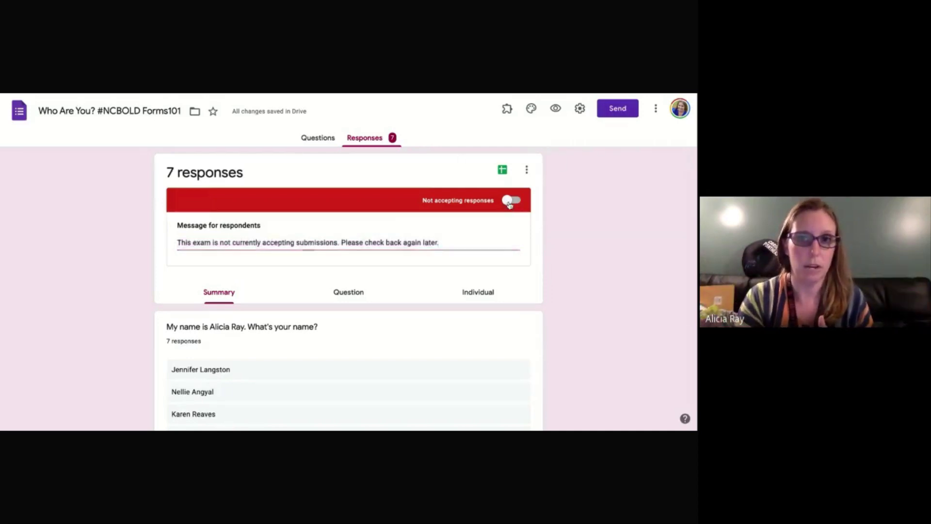